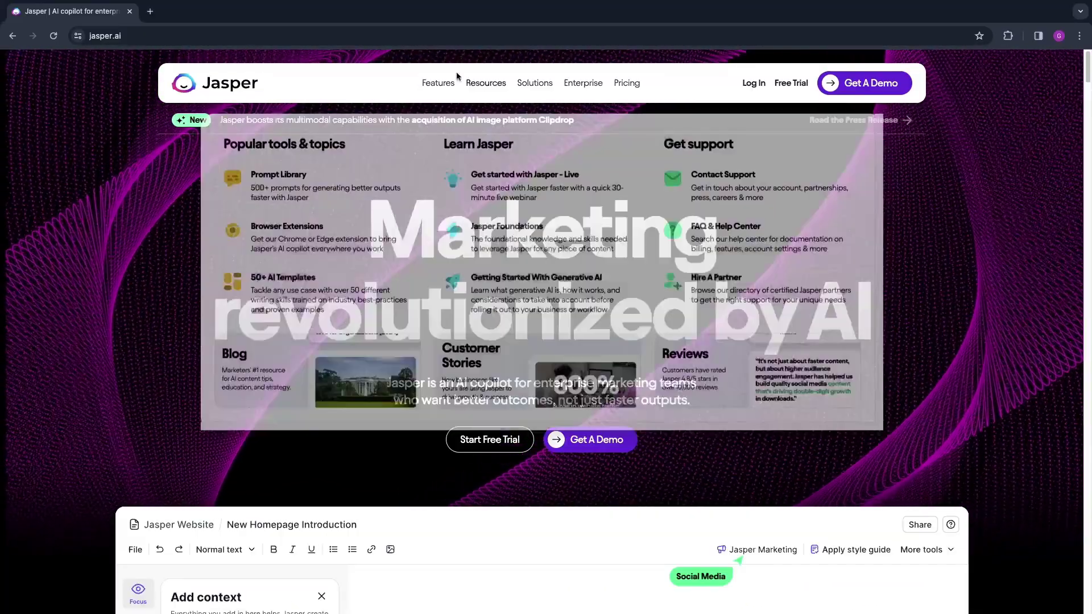
Start a Jasper free trial and sign in with a Google account.
{"action": "mouse_move", "coordinate": [434, 83]}
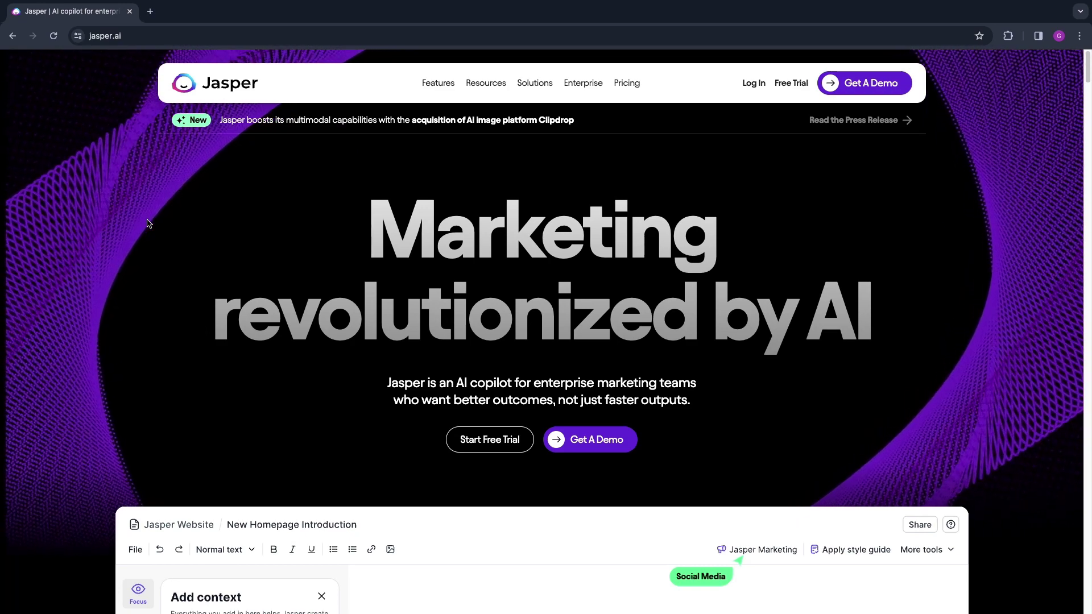
{"action": "left_click", "coordinate": [505, 448]}
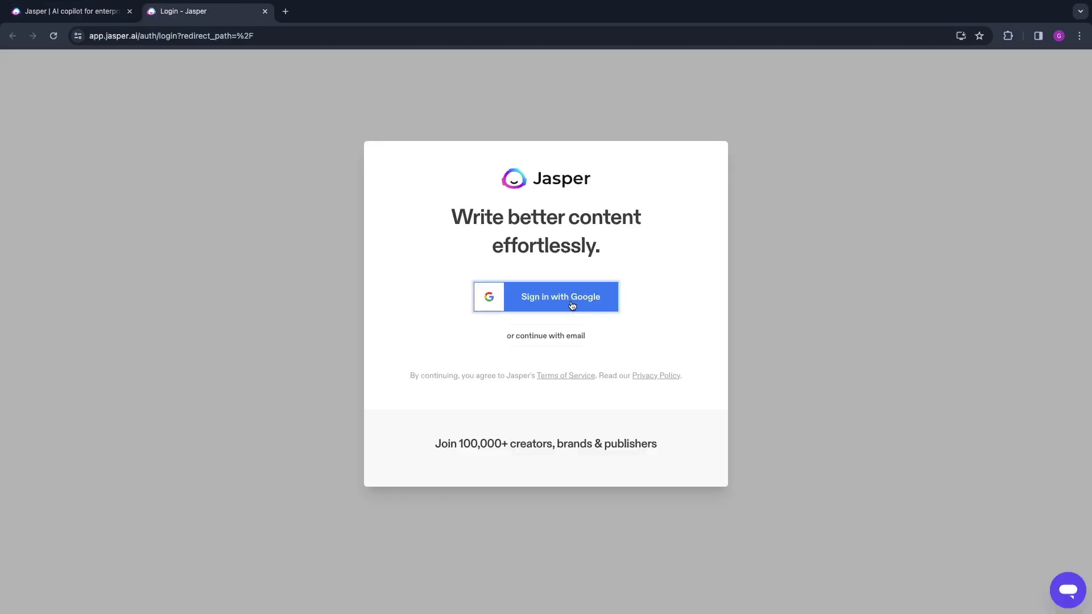
{"action": "left_click", "coordinate": [578, 300]}
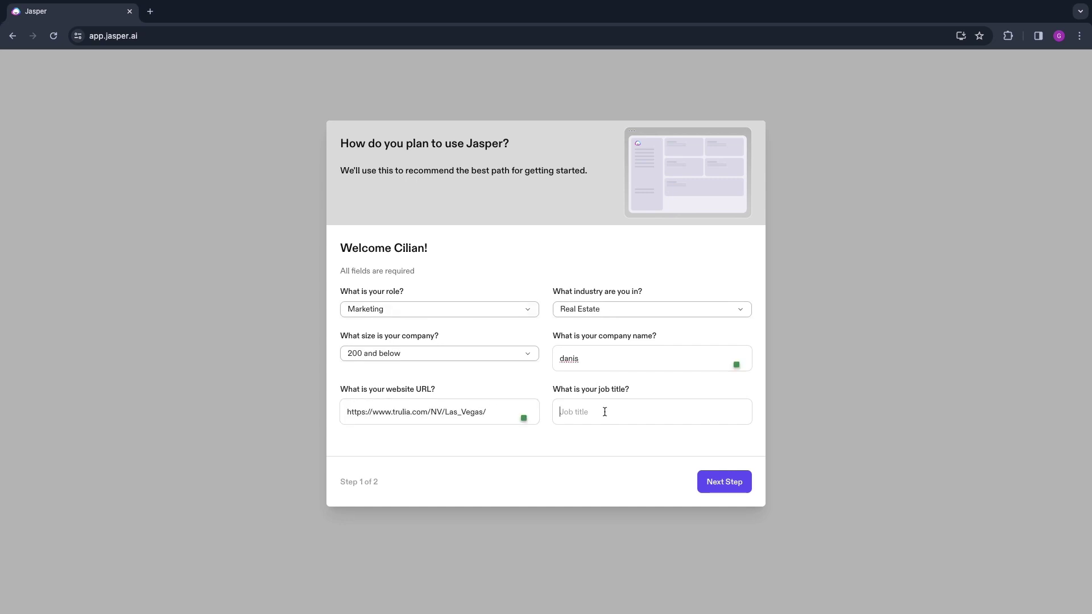
Complete onboarding as owner, just trying it out, planning Social posts and Ads.
{"action": "type", "text": "owner"}
{"action": "key", "text": "Return"}
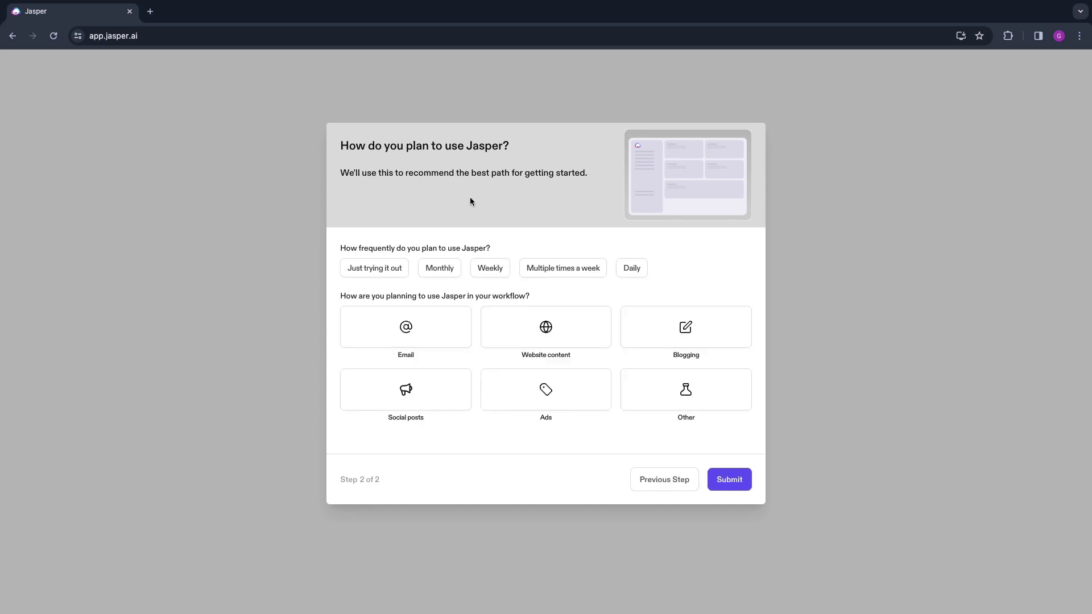
{"action": "left_click_drag", "start_coordinate": [340, 248], "coordinate": [491, 246]}
{"action": "left_click", "coordinate": [528, 230]}
{"action": "left_click", "coordinate": [385, 269]}
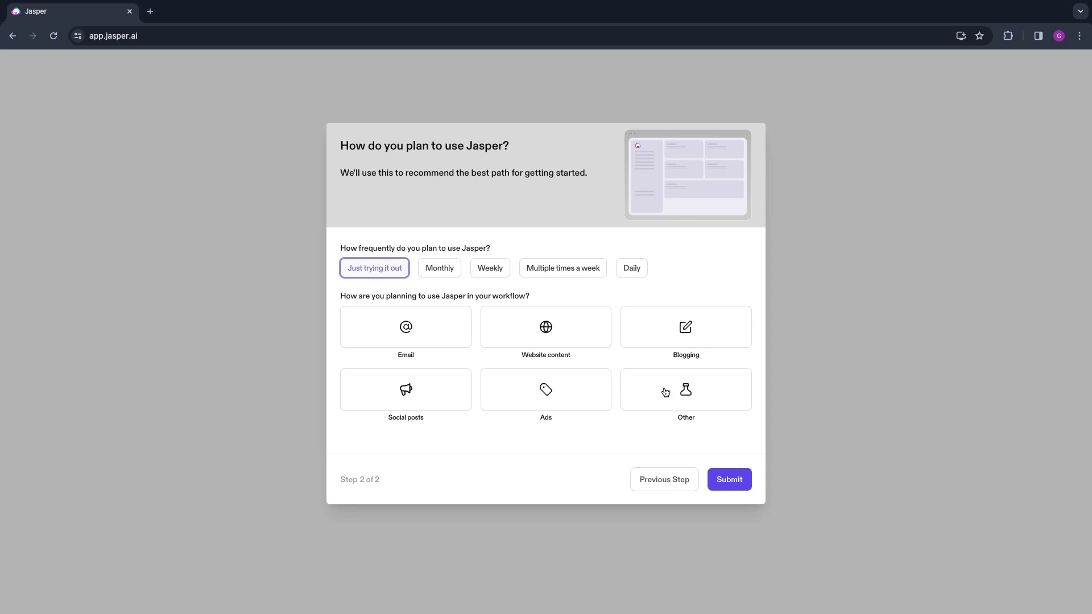
{"action": "left_click", "coordinate": [498, 397]}
{"action": "left_click", "coordinate": [427, 397]}
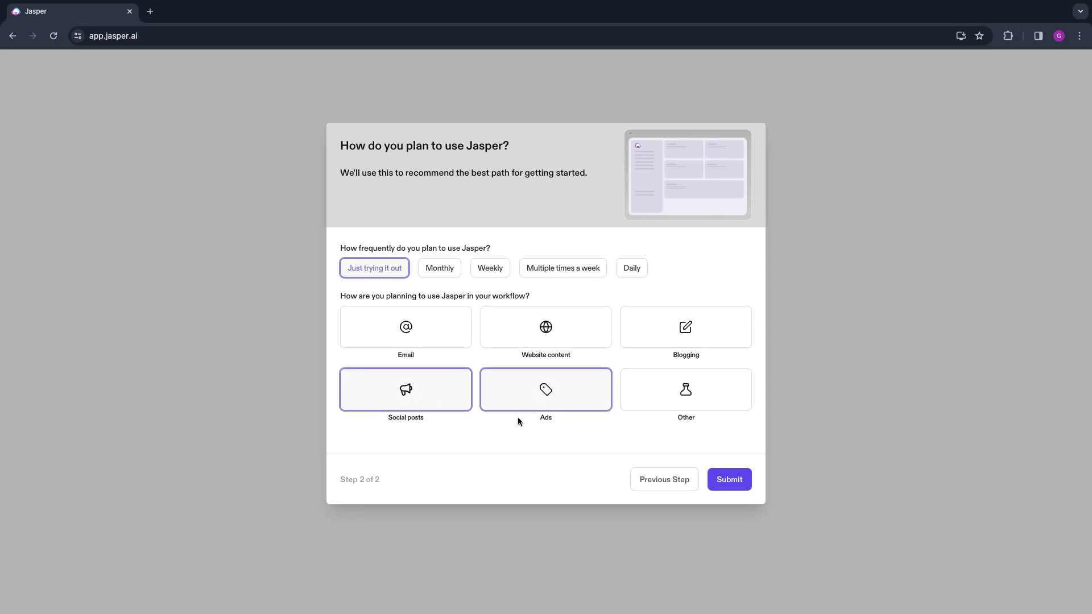
{"action": "left_click", "coordinate": [739, 480]}
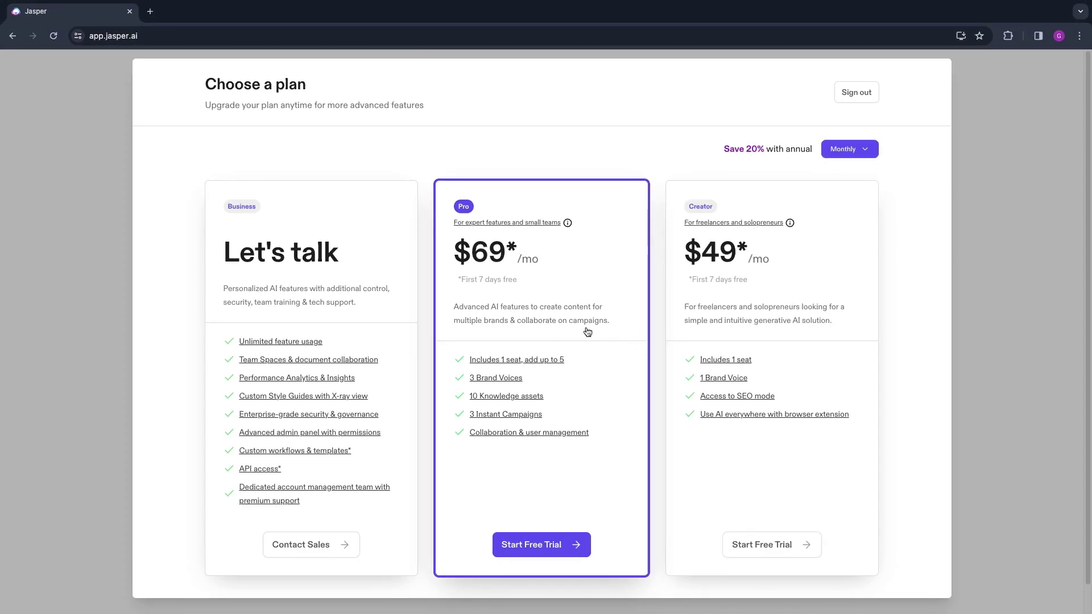
Switch plan pricing to annual billing and start the Pro plan's free trial.
{"action": "left_click", "coordinate": [849, 149]}
{"action": "left_click", "coordinate": [851, 189]}
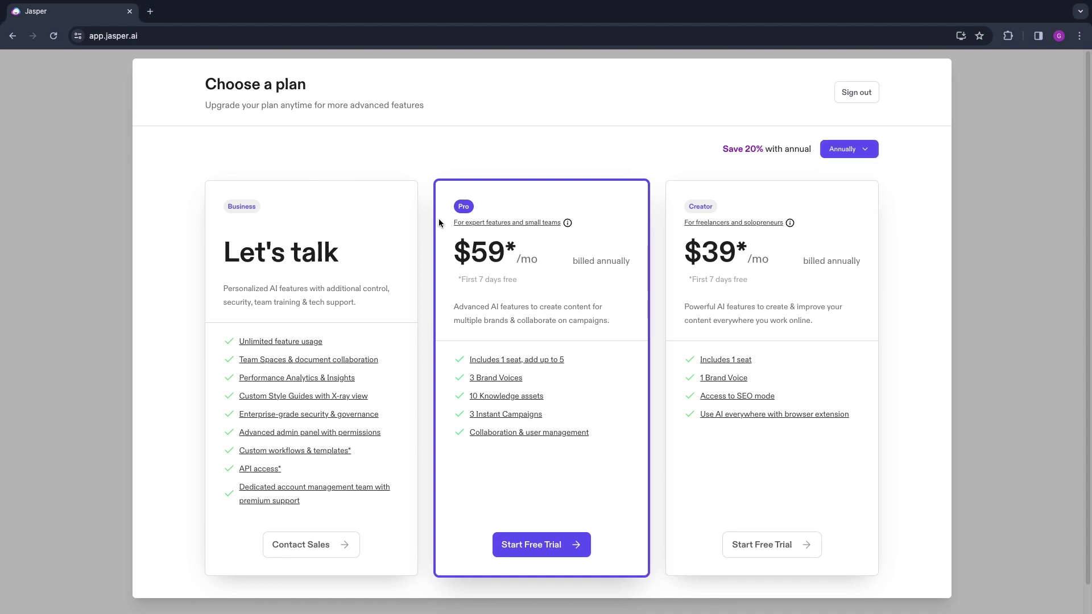
{"action": "left_click", "coordinate": [547, 542]}
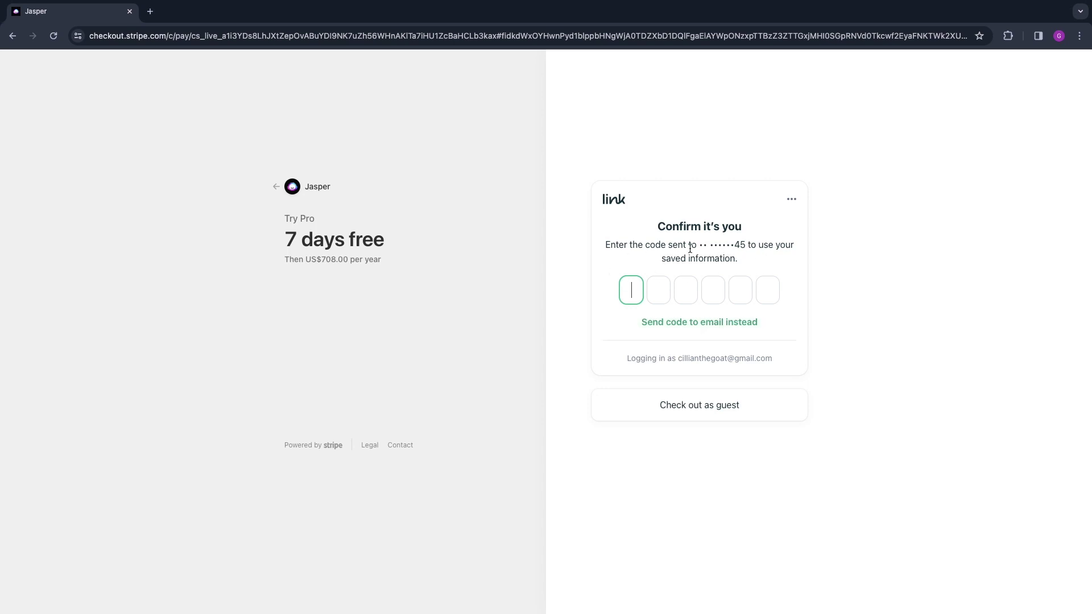
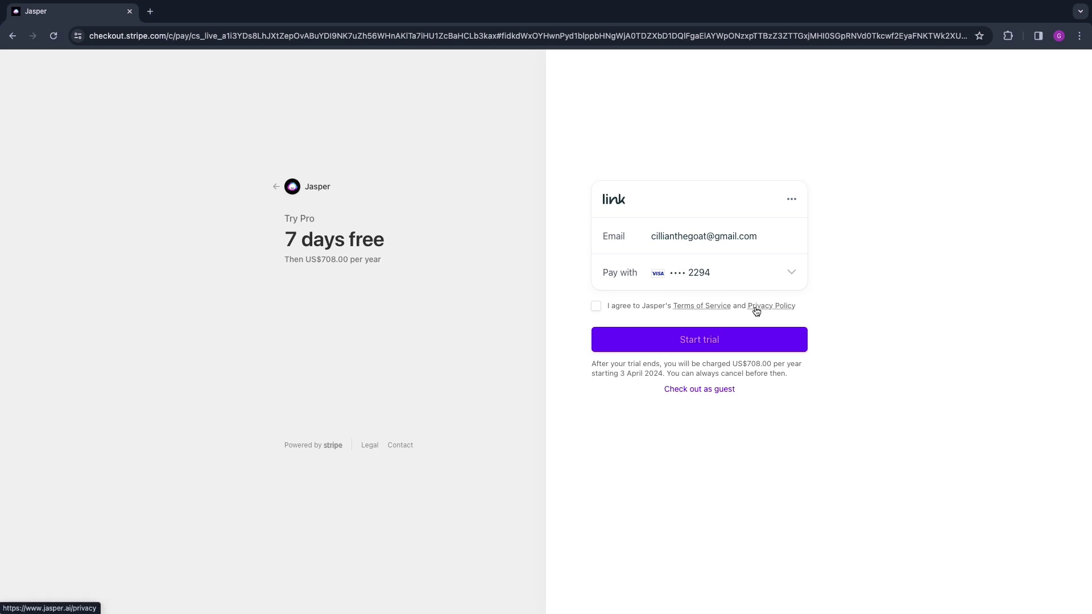
Enter the Link verification code, accept the terms, and start the Pro trial.
{"action": "left_click", "coordinate": [597, 307]}
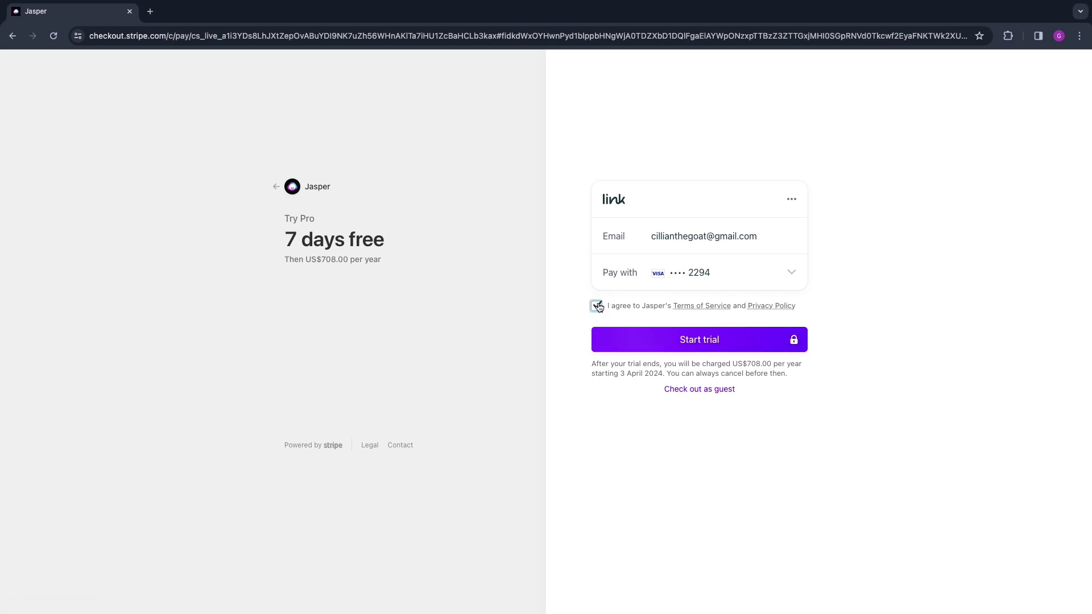
{"action": "left_click", "coordinate": [703, 350]}
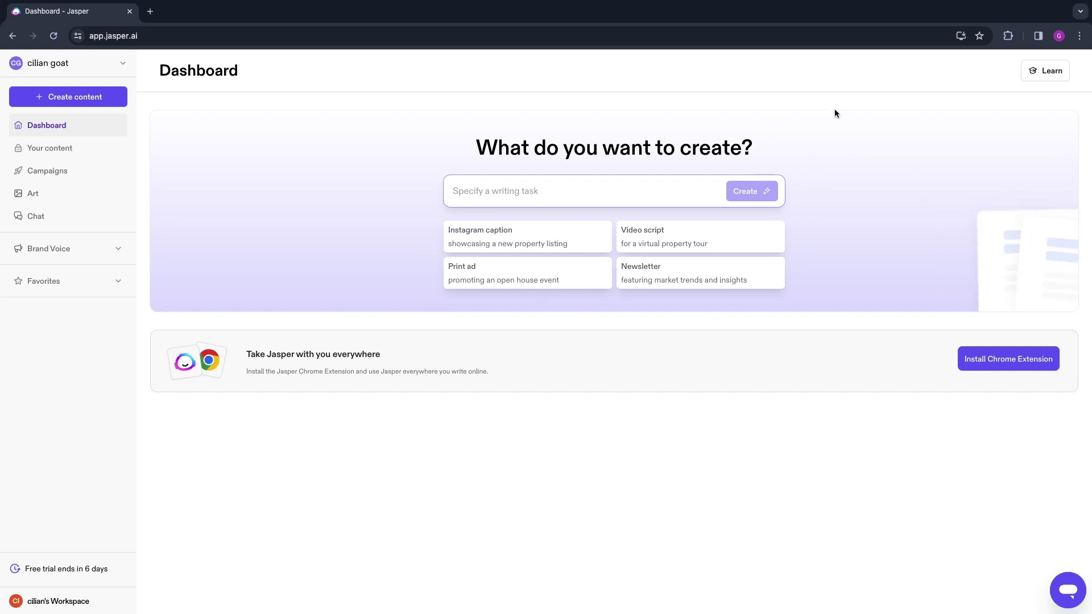
Let account setup finish, then focus the empty 'What do you want to create?' field.
{"action": "left_click_drag", "start_coordinate": [470, 148], "coordinate": [751, 149]}
{"action": "left_click", "coordinate": [479, 194]}
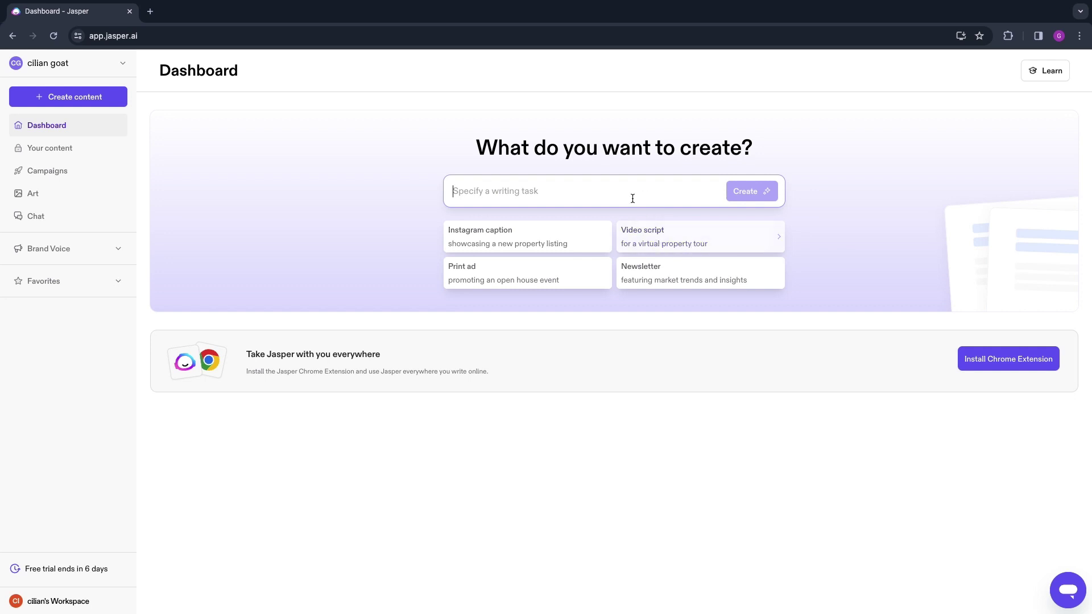
Open the Create content options from the left sidebar.
{"action": "left_click", "coordinate": [61, 97]}
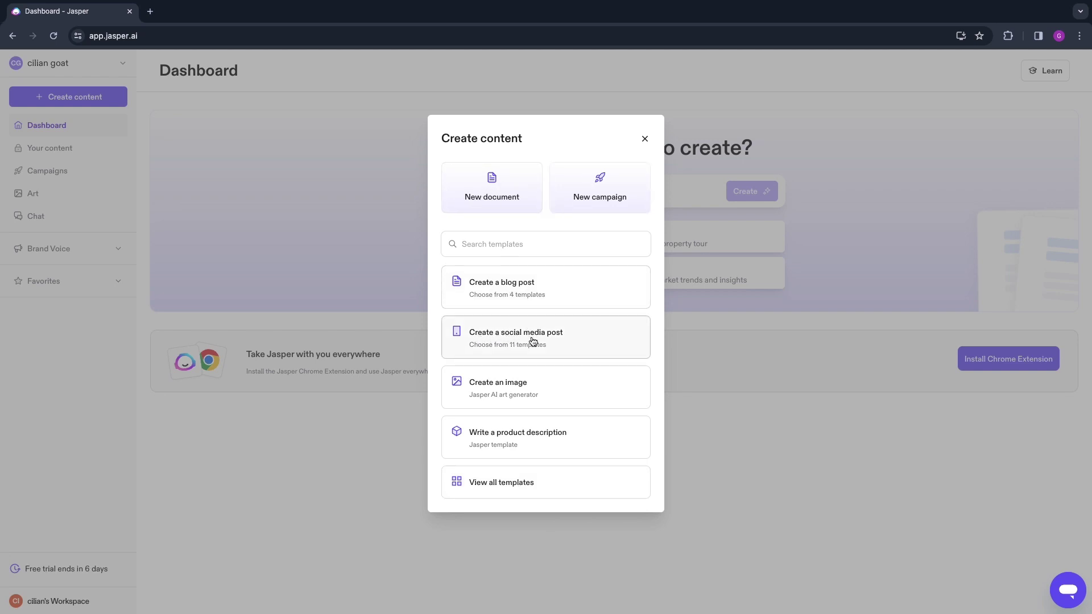
Create a new social media post document and dismiss the editor's guided tour.
{"action": "left_click", "coordinate": [580, 339]}
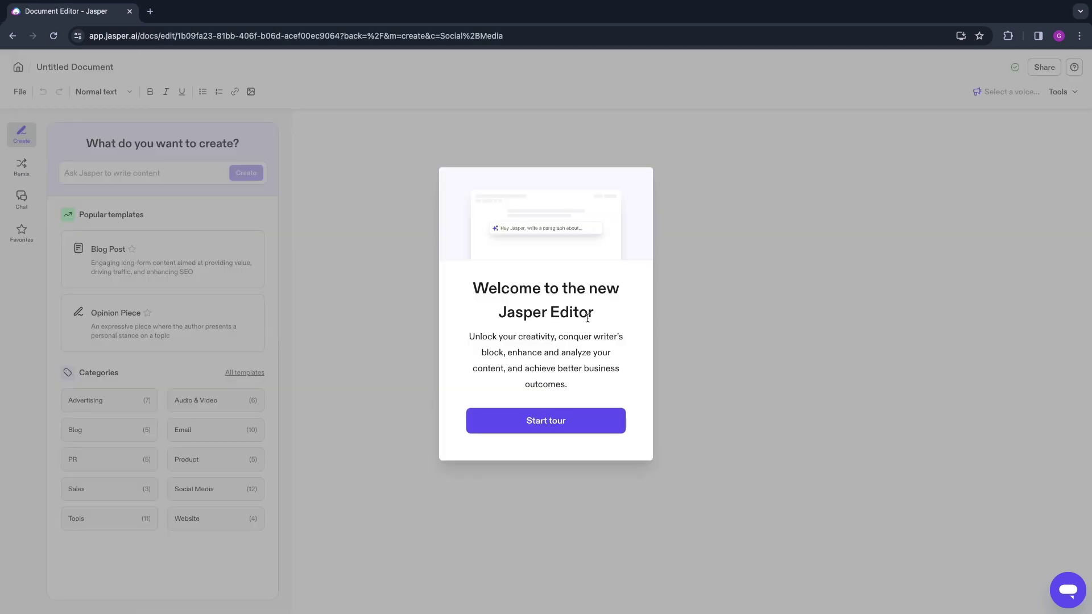
{"action": "left_click_drag", "start_coordinate": [480, 297], "coordinate": [602, 349]}
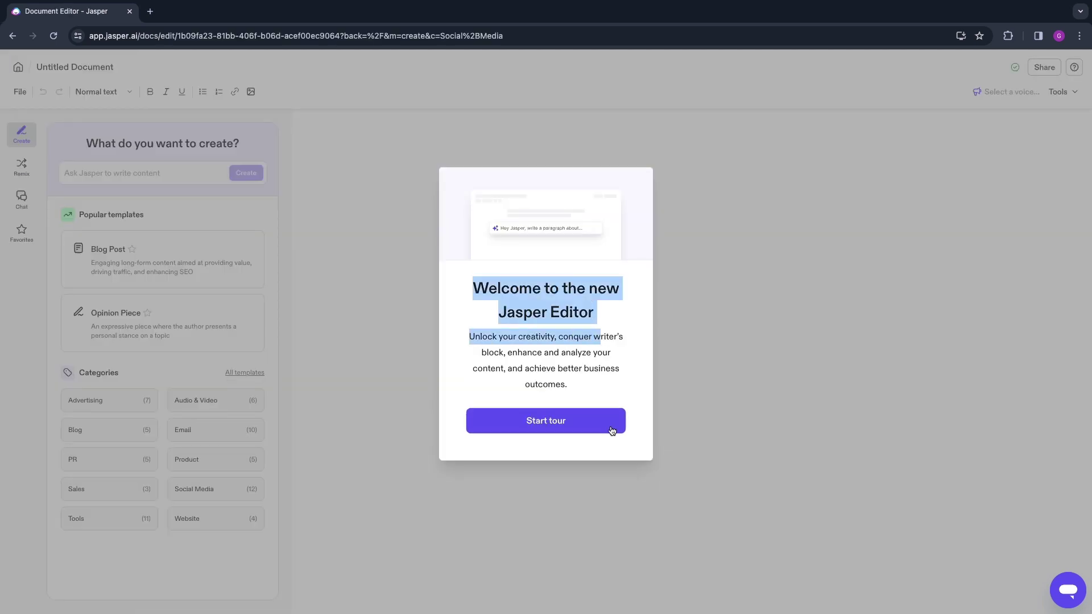
{"action": "left_click", "coordinate": [585, 432]}
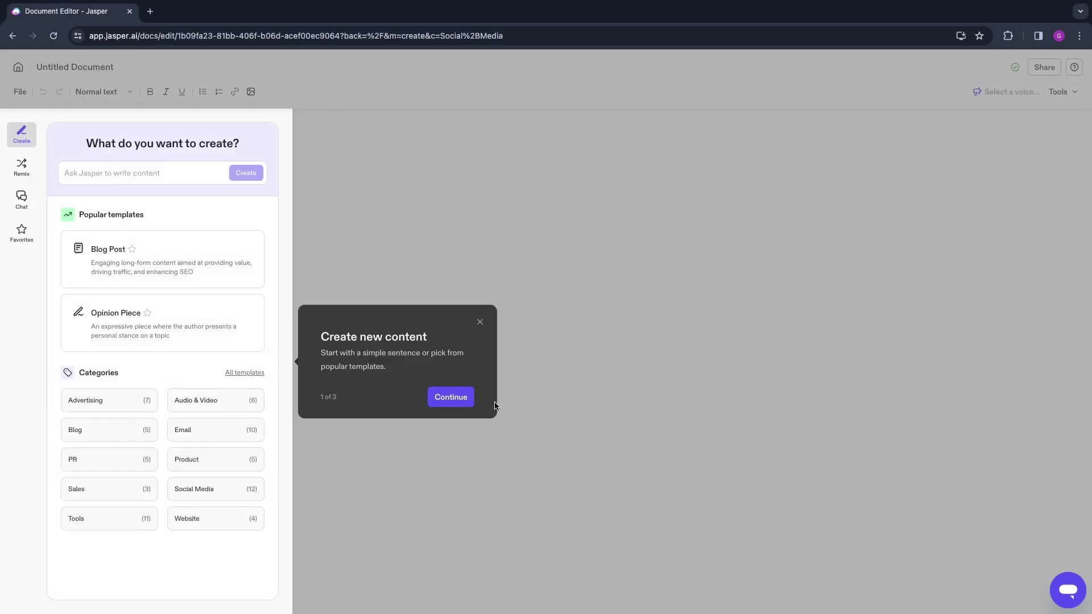
{"action": "left_click", "coordinate": [479, 319]}
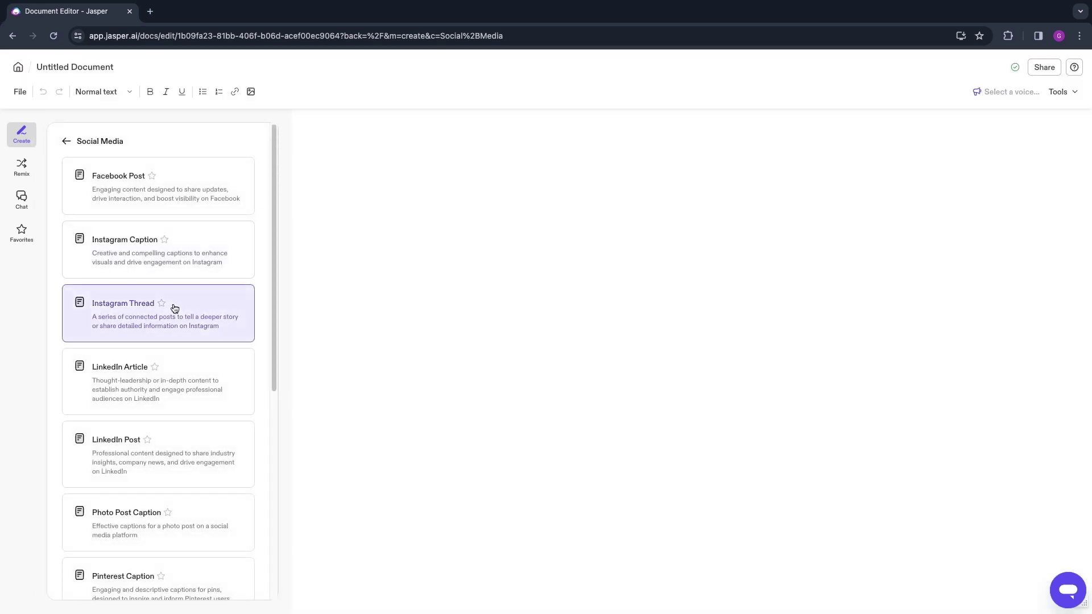
{"action": "scroll", "coordinate": [171, 318], "scroll_direction": "down", "scroll_amount": 6}
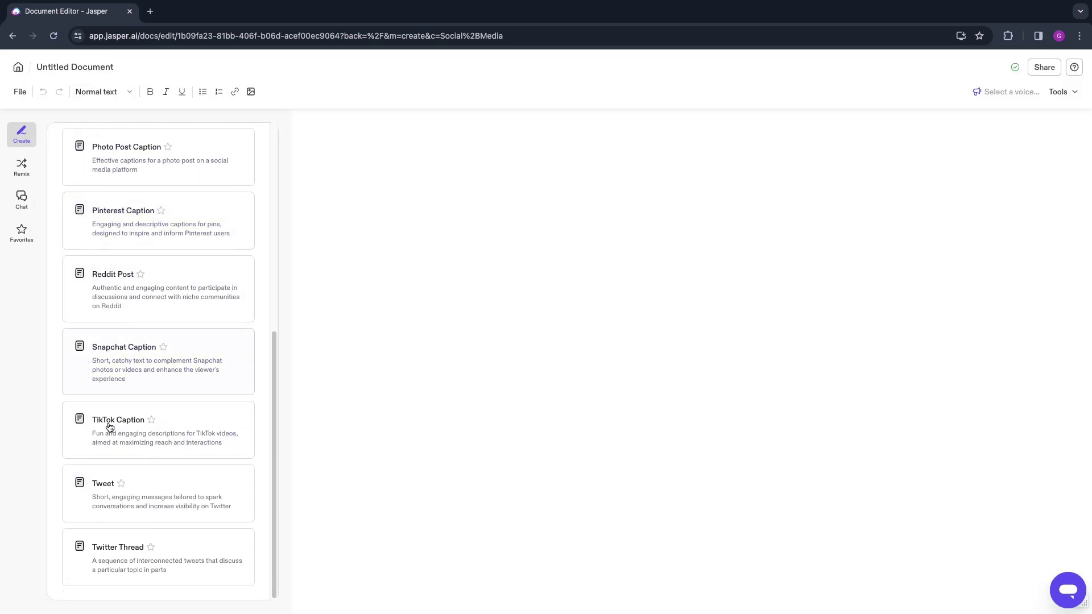
{"action": "scroll", "coordinate": [114, 463], "scroll_direction": "up", "scroll_amount": 6}
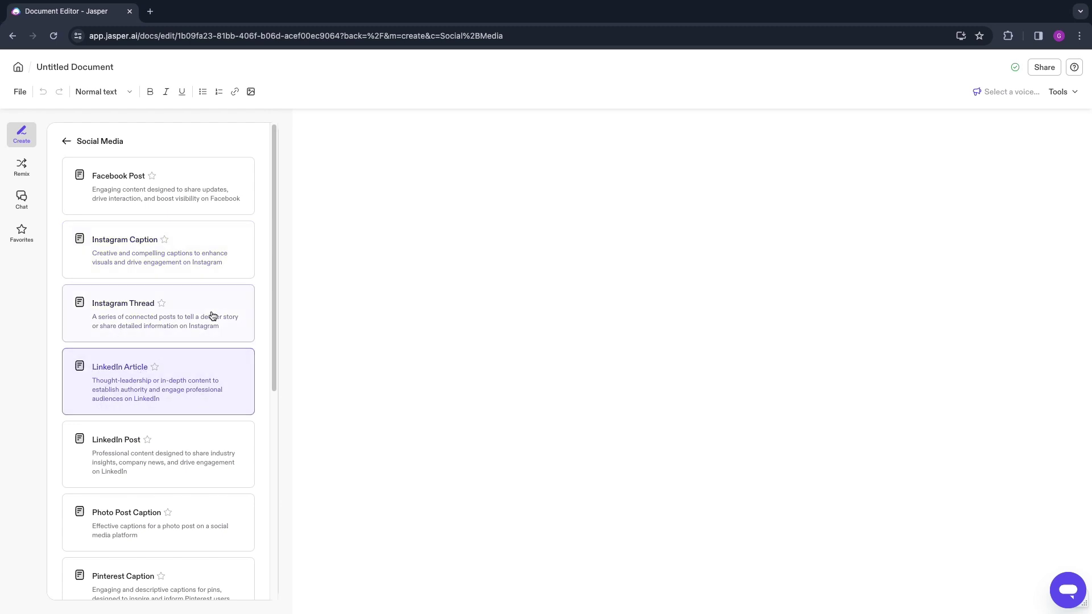
In Instagram Caption, describe a new three-bedroom Las Vegas home listed for 800,000 dollars.
{"action": "left_click", "coordinate": [116, 262]}
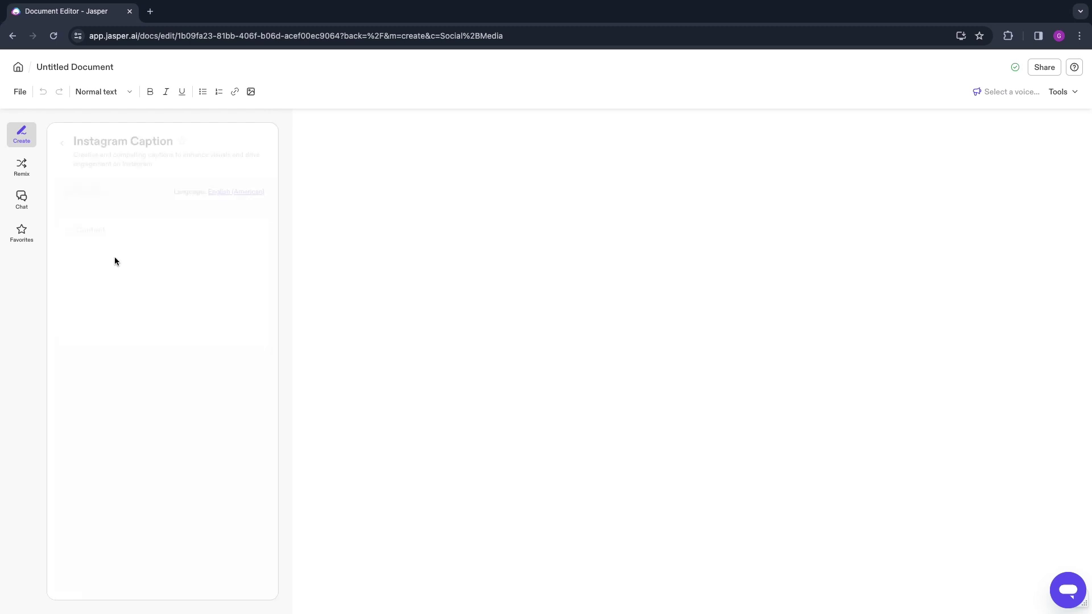
{"action": "left_click_drag", "start_coordinate": [65, 242], "coordinate": [175, 243]}
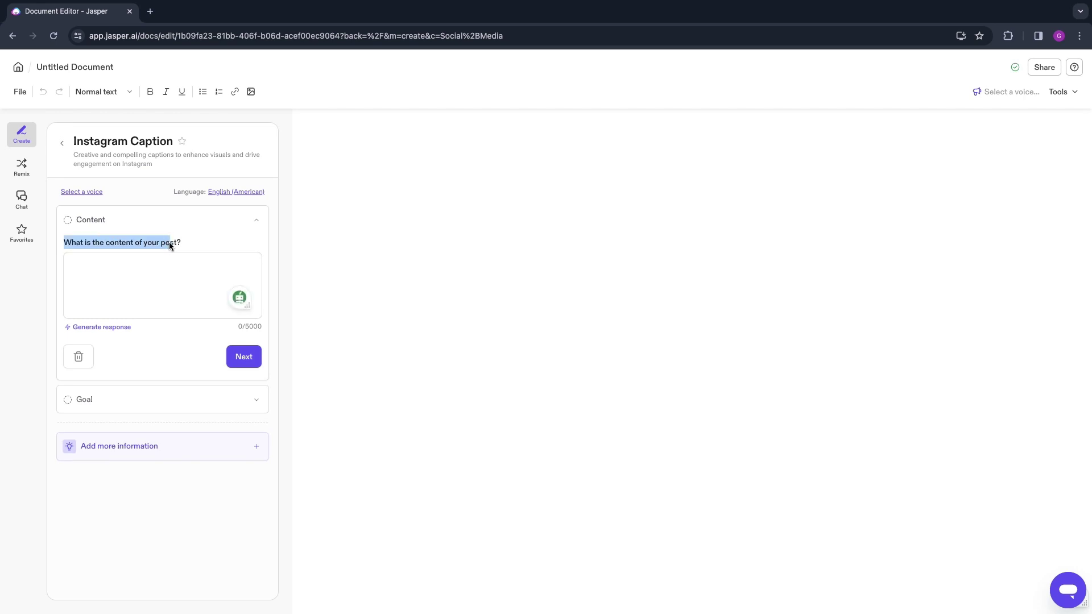
{"action": "left_click", "coordinate": [108, 259]}
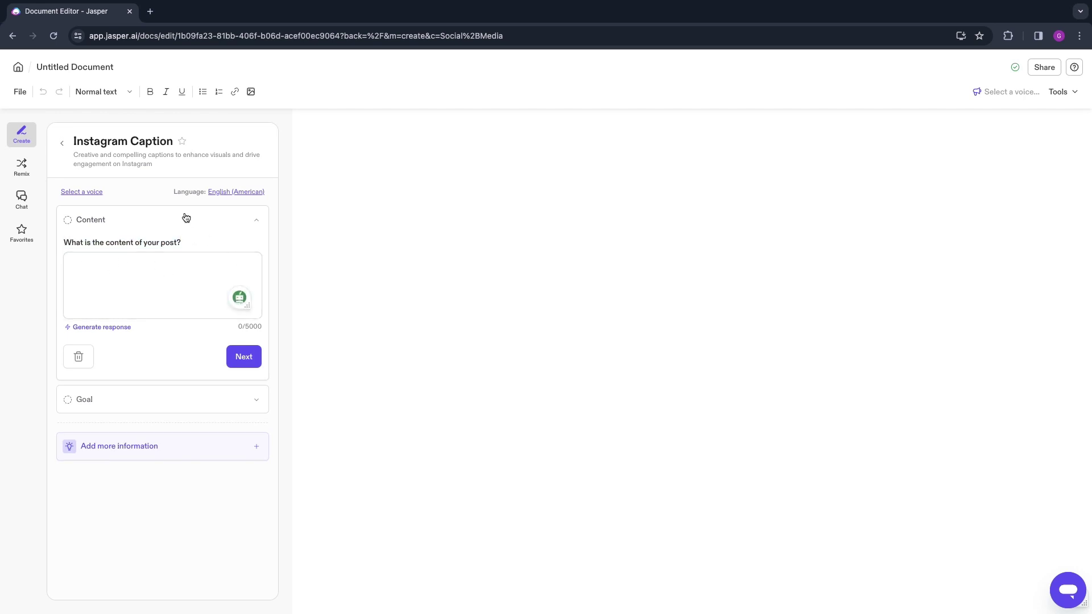
{"action": "type", "text": "new"}
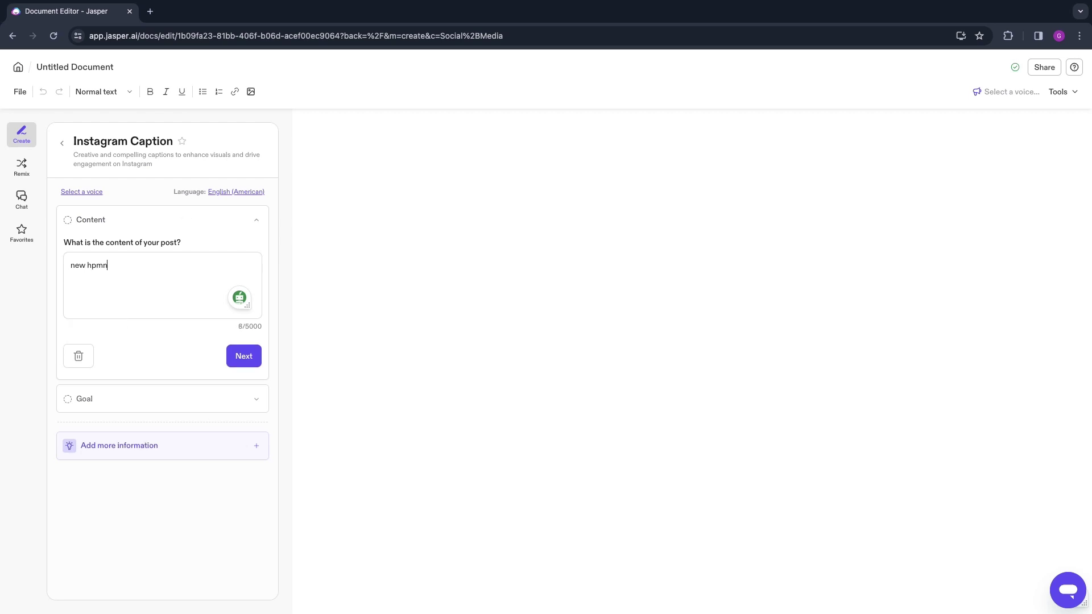
{"action": "type", "text": " home on the market in Las Vegas, three bedroom, listed for 800 thousand dollars"}
{"action": "left_click", "coordinate": [164, 349]}
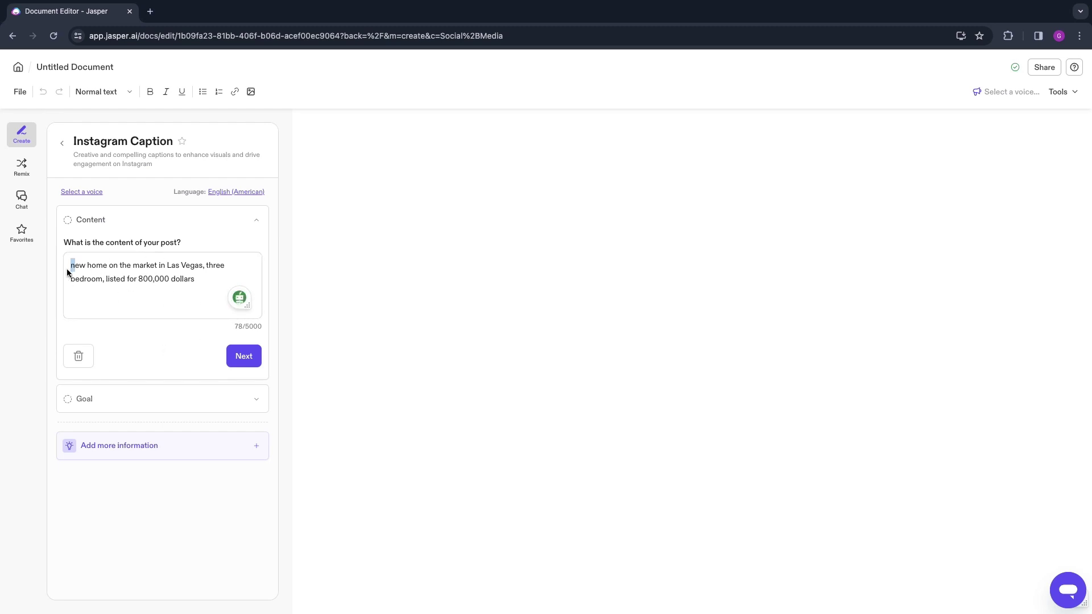
{"action": "left_click_drag", "start_coordinate": [70, 267], "coordinate": [199, 285]}
{"action": "left_click", "coordinate": [210, 282]}
Set the caption goal to 'Drive traffic to the listing' and generate the Instagram caption.
{"action": "left_click", "coordinate": [240, 361]}
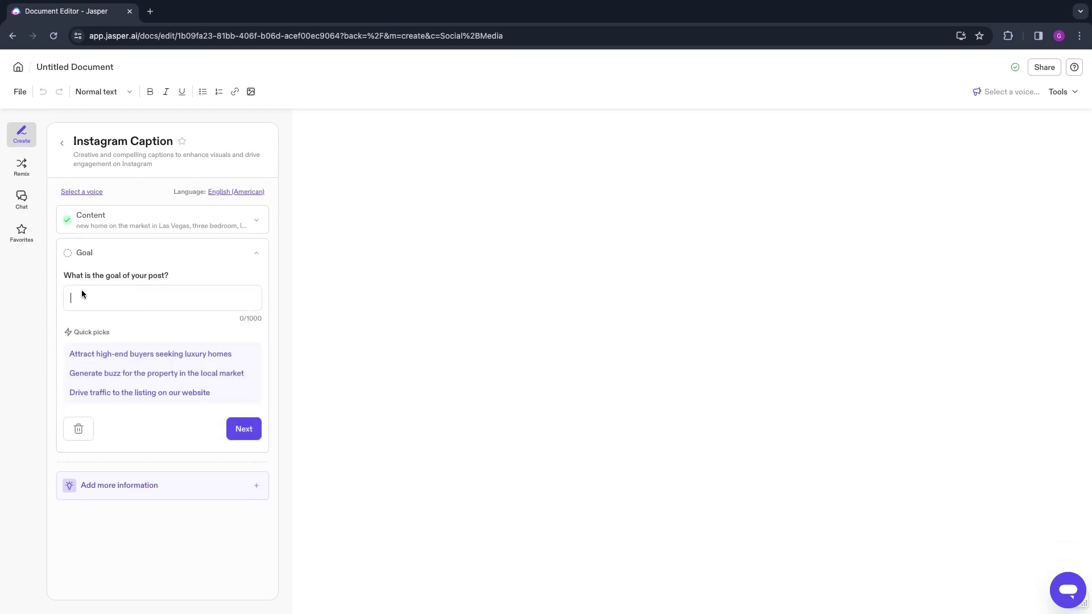
{"action": "left_click_drag", "start_coordinate": [68, 280], "coordinate": [171, 293]}
{"action": "left_click", "coordinate": [158, 298]}
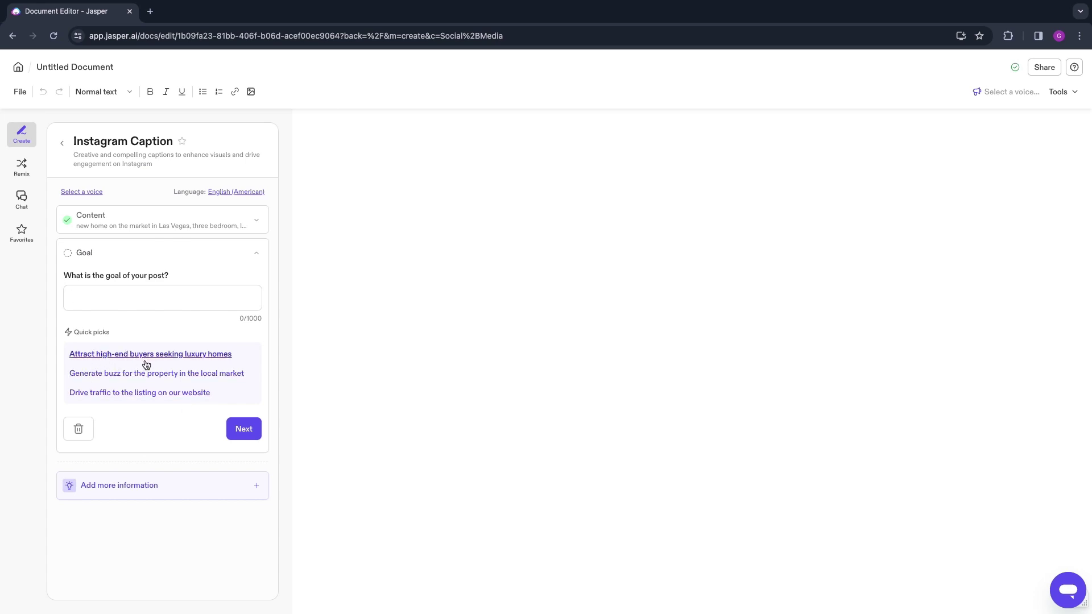
{"action": "left_click", "coordinate": [82, 396]}
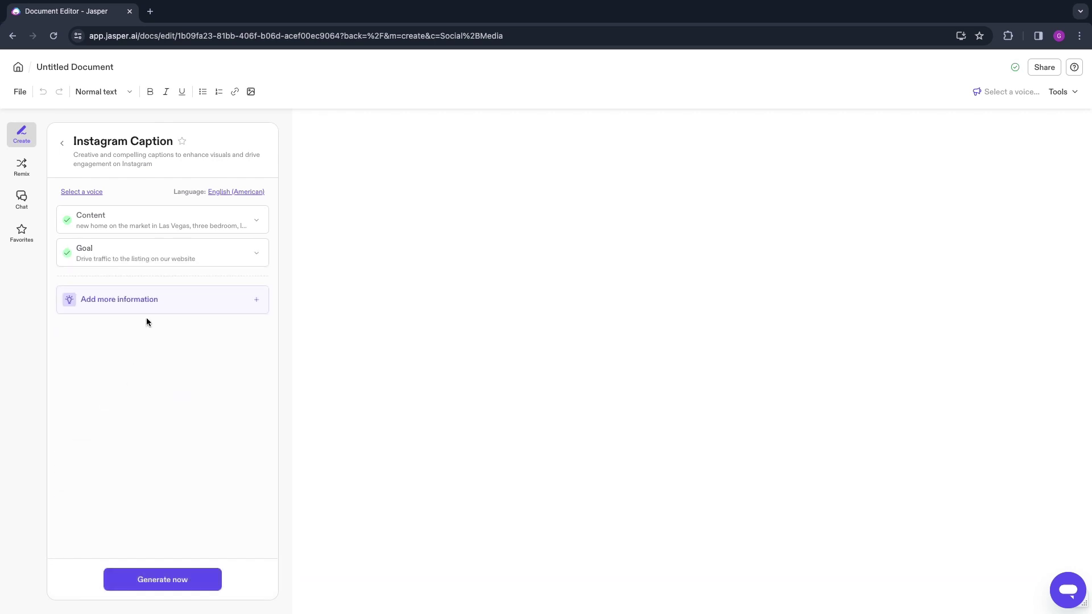
{"action": "left_click", "coordinate": [202, 300]}
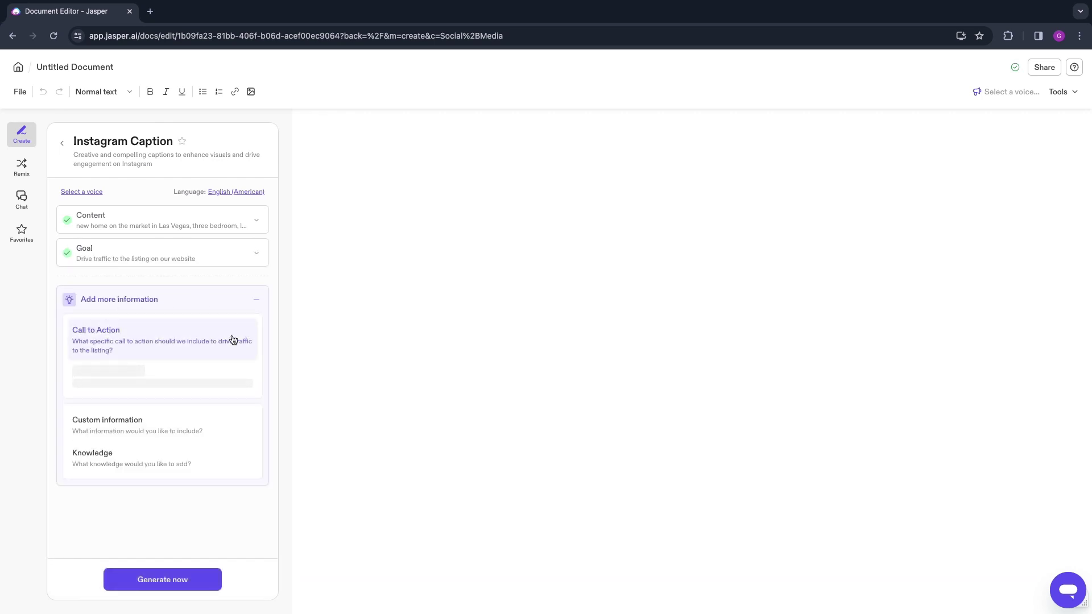
{"action": "left_click", "coordinate": [177, 581]}
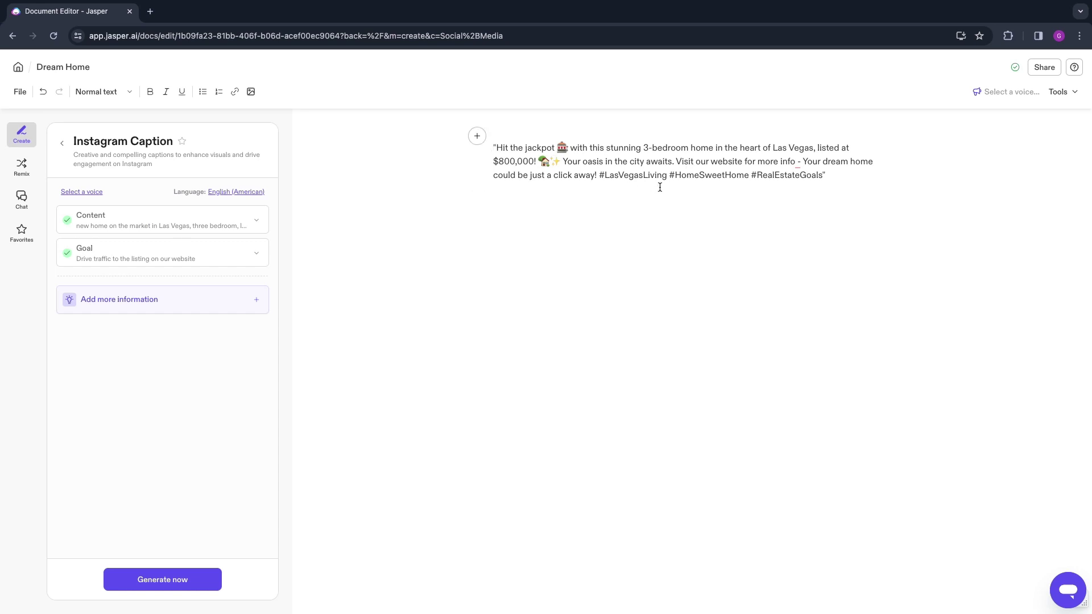
Make the whole Dream Home caption longer via Ask Jasper, then return to the dashboard.
{"action": "left_click", "coordinate": [495, 148]}
{"action": "left_click_drag", "start_coordinate": [496, 149], "coordinate": [754, 200]}
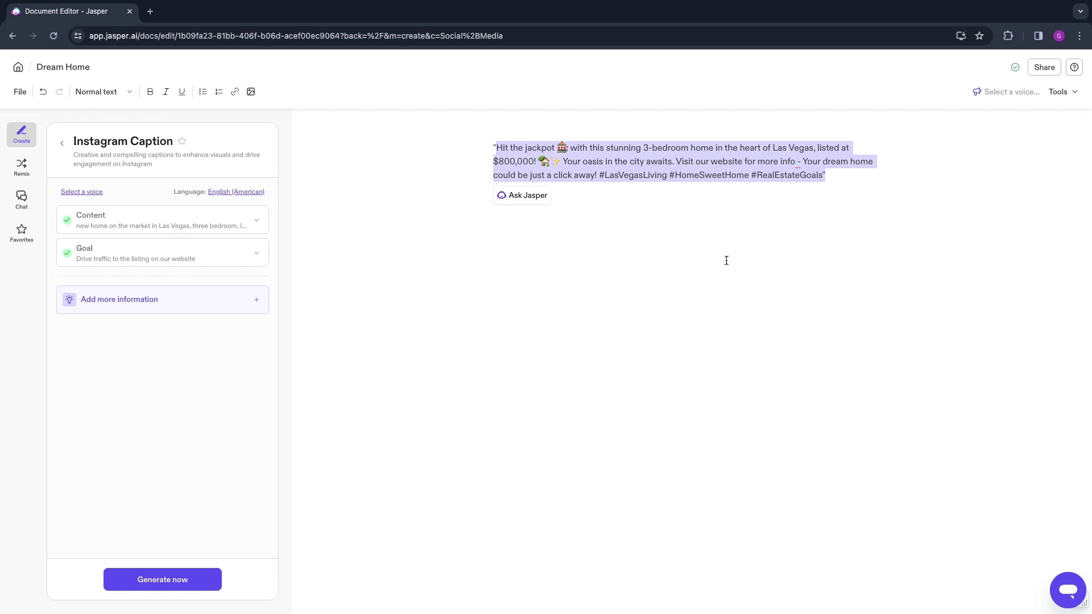
{"action": "left_click", "coordinate": [527, 196]}
{"action": "mouse_move", "coordinate": [562, 230]}
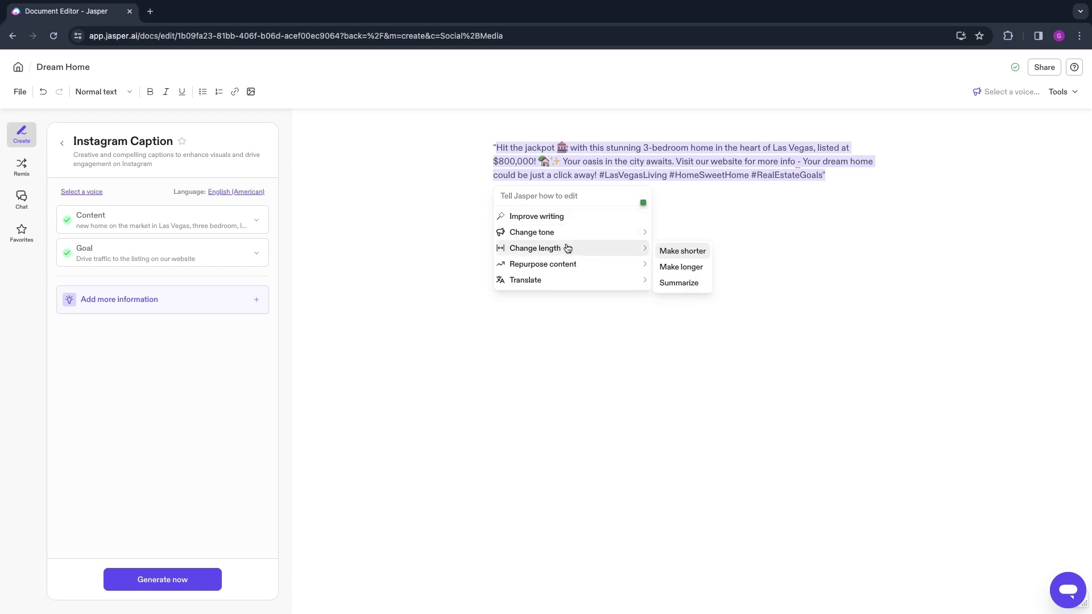
{"action": "left_click", "coordinate": [681, 266]}
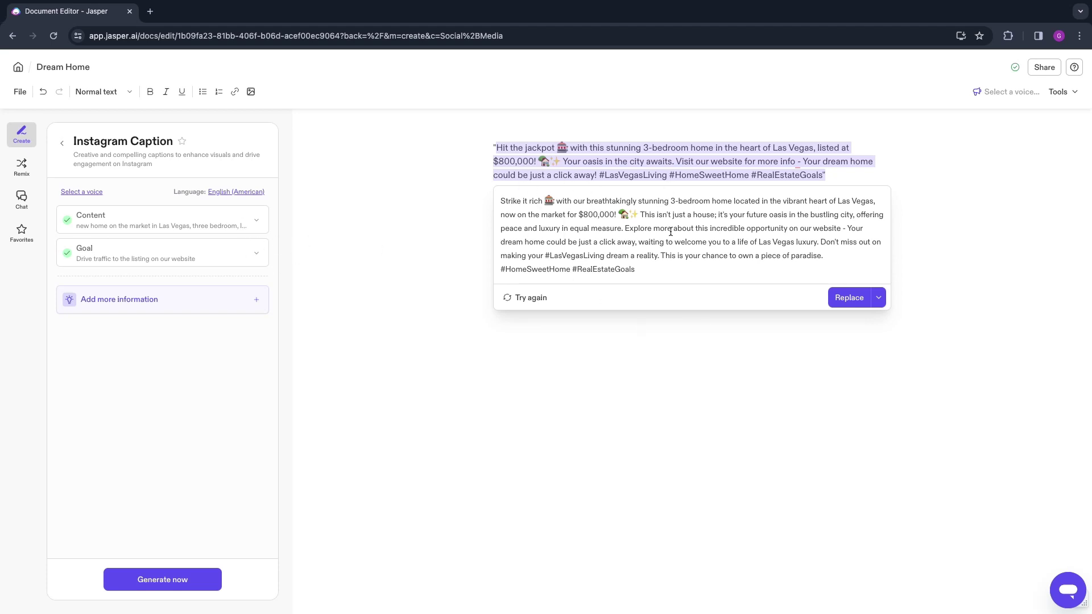
{"action": "left_click", "coordinate": [19, 67]}
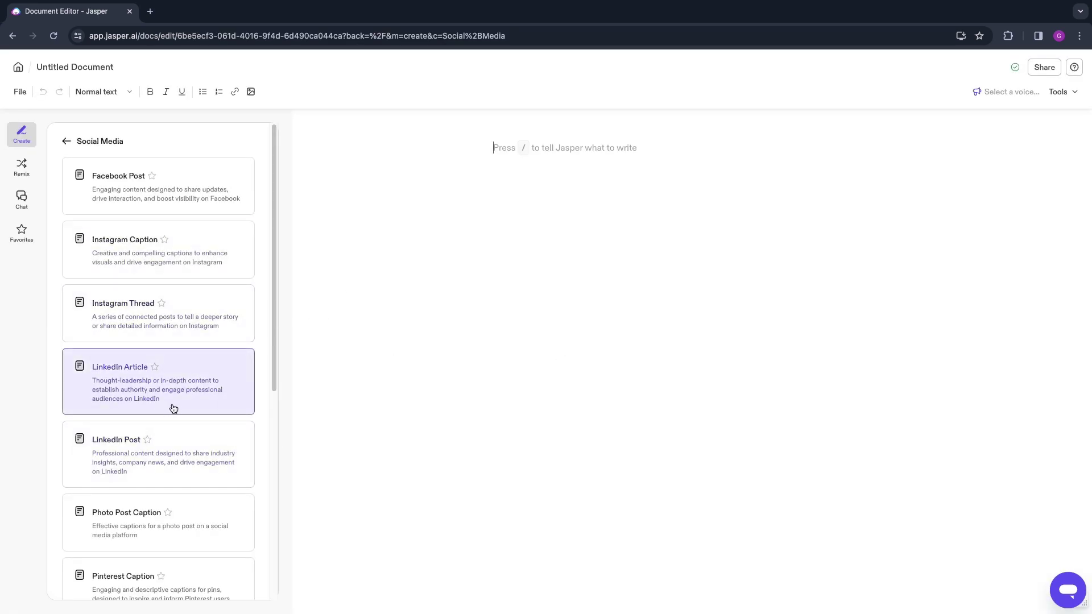
Browse the Social Media templates, go back to the dashboard, and choose Create an image.
{"action": "scroll", "coordinate": [171, 404], "scroll_direction": "down", "scroll_amount": 3}
{"action": "scroll", "coordinate": [124, 378], "scroll_direction": "down", "scroll_amount": 4}
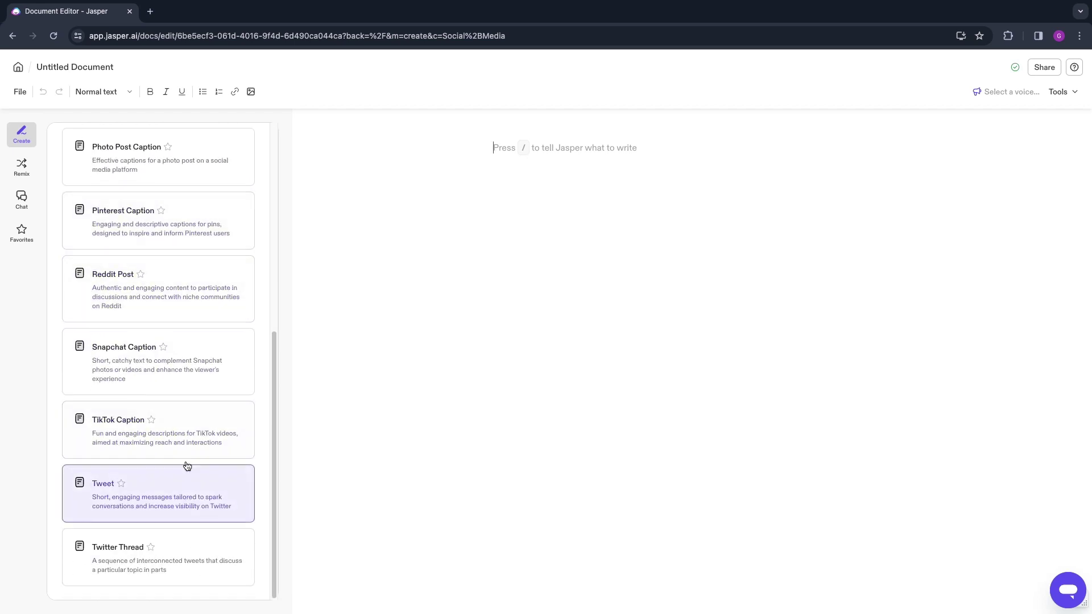
{"action": "scroll", "coordinate": [166, 420], "scroll_direction": "up", "scroll_amount": 7}
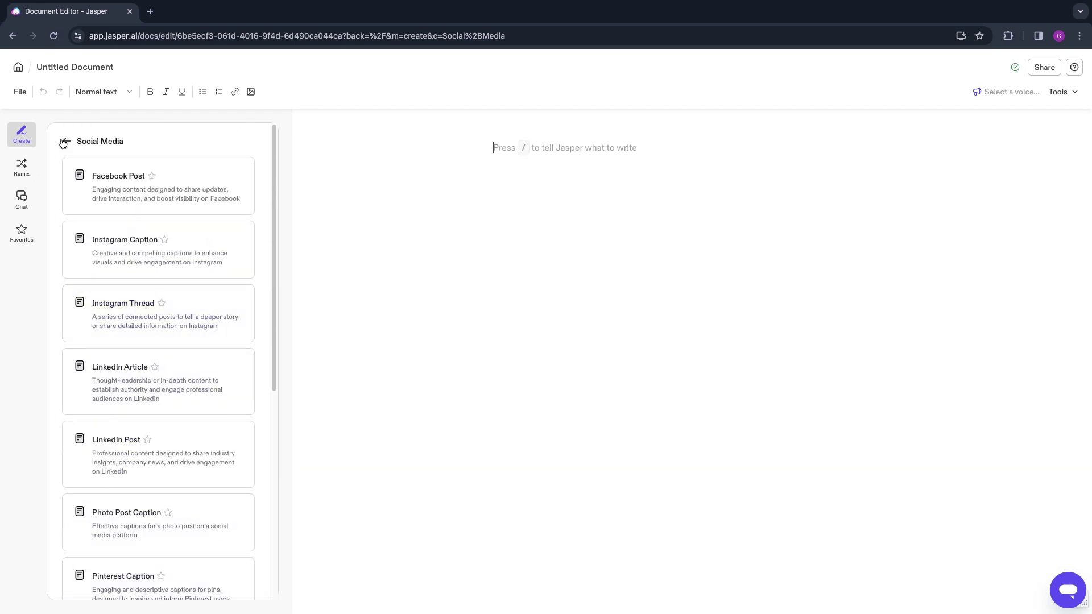
{"action": "left_click", "coordinate": [63, 143]}
{"action": "left_click", "coordinate": [20, 91]}
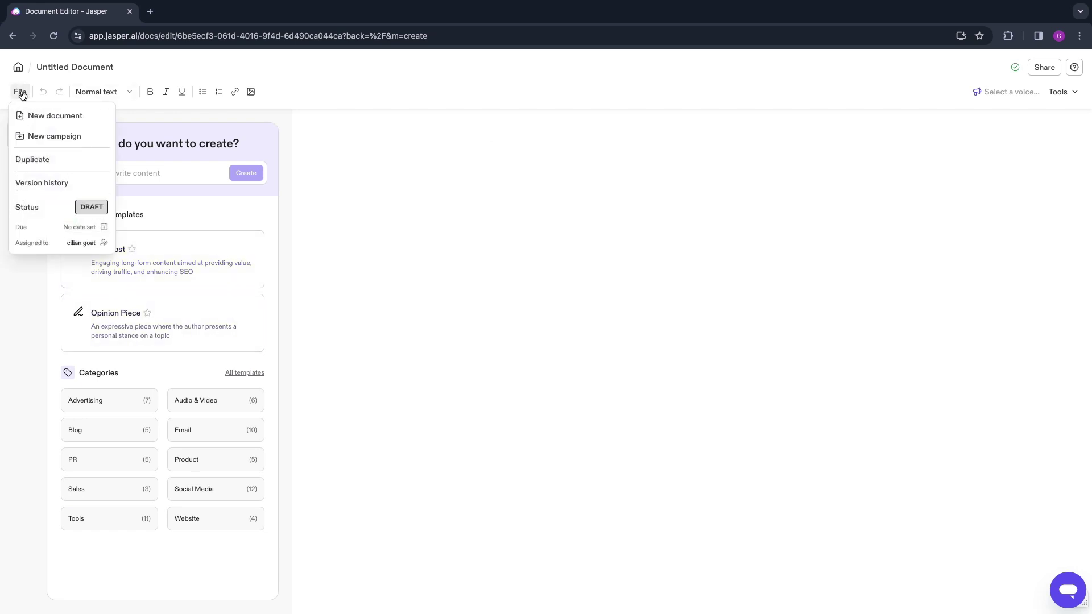
{"action": "left_click", "coordinate": [18, 67]}
{"action": "left_click", "coordinate": [73, 101]}
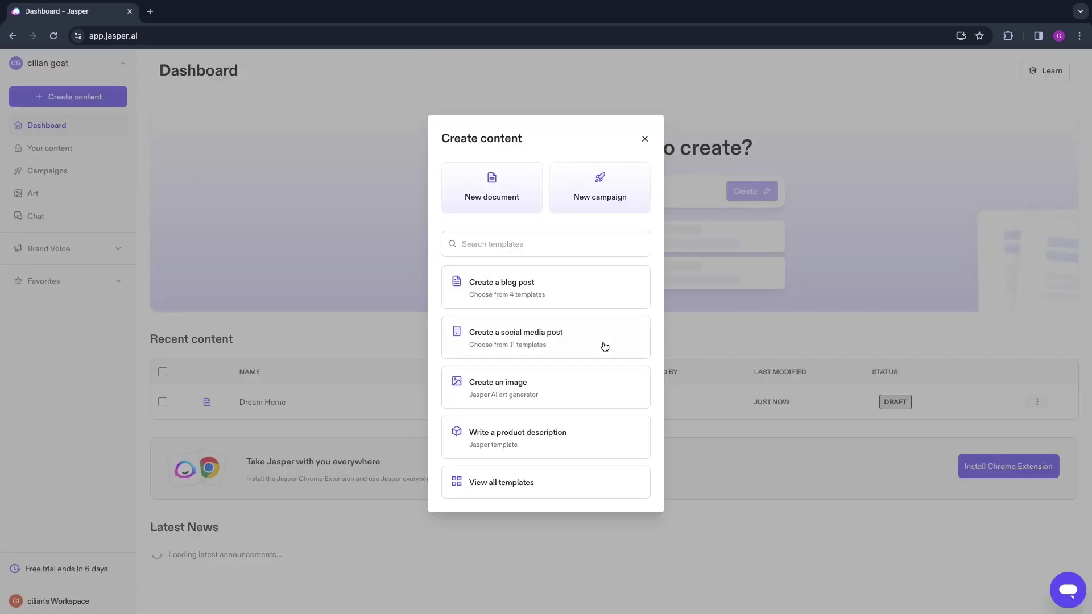
{"action": "left_click", "coordinate": [588, 402]}
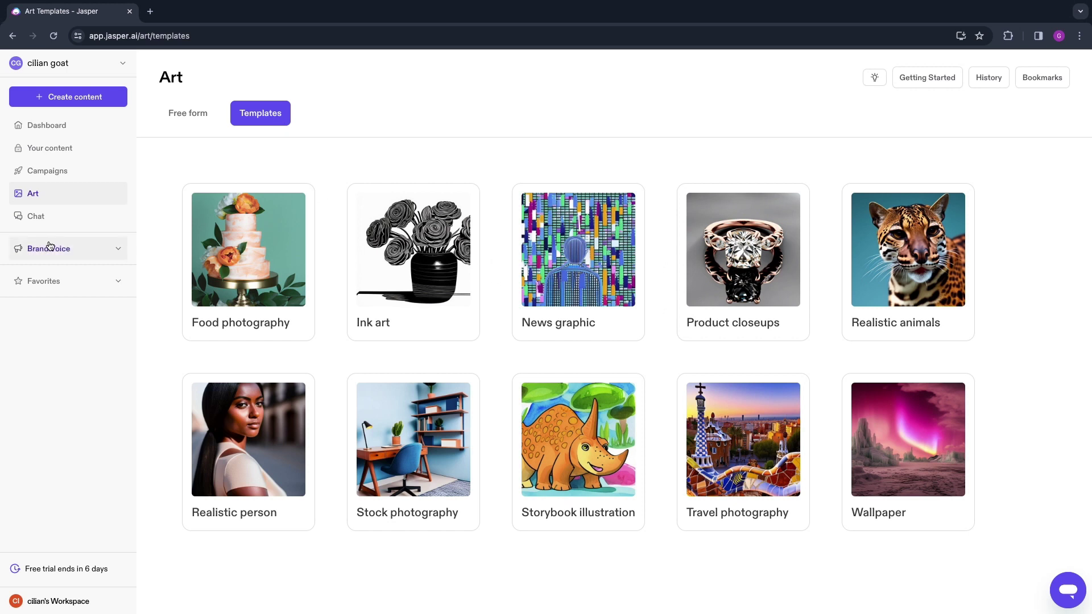
In Stock photography, describe white-background AirPods with case and add a cropped AirPods reference photo.
{"action": "left_click", "coordinate": [400, 453]}
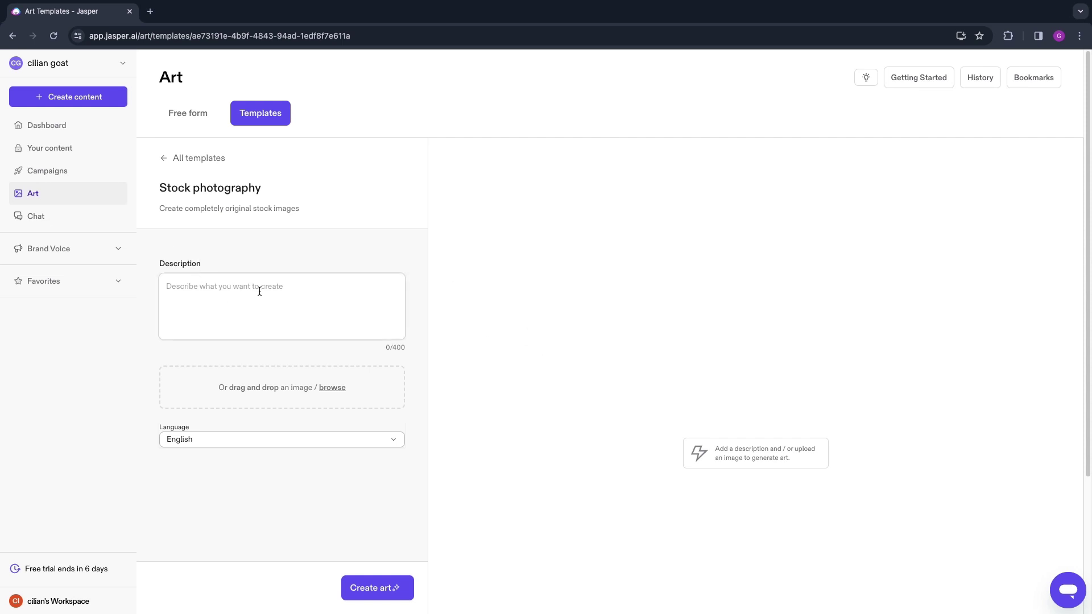
{"action": "left_click", "coordinate": [230, 300]}
{"action": "type", "text": "a stock image of airpods with a white background, add t"}
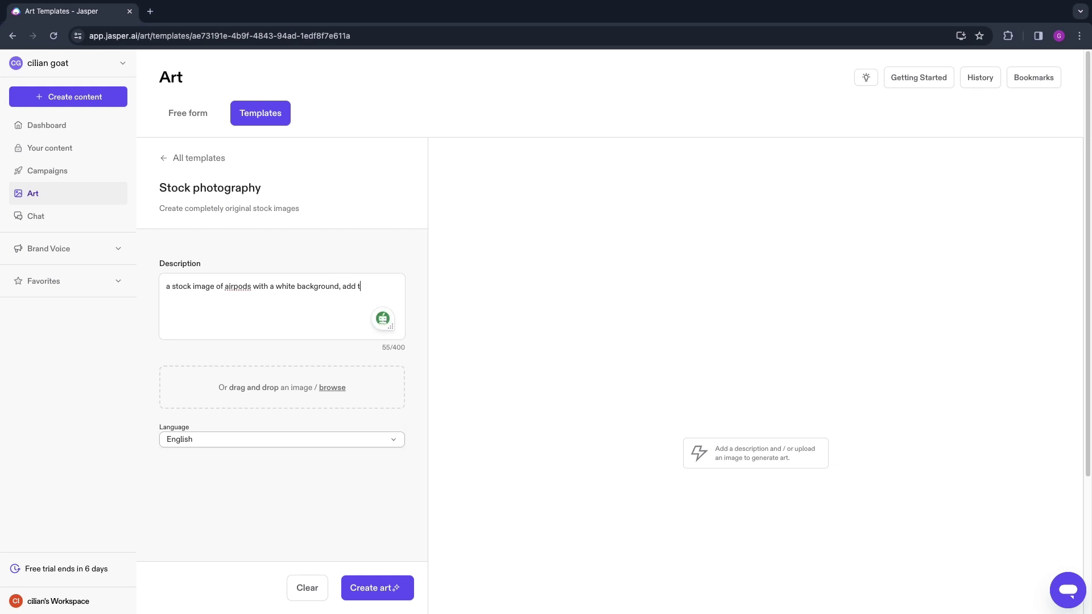
{"action": "type", "text": "he airpods and the case. Make them hover in the air."}
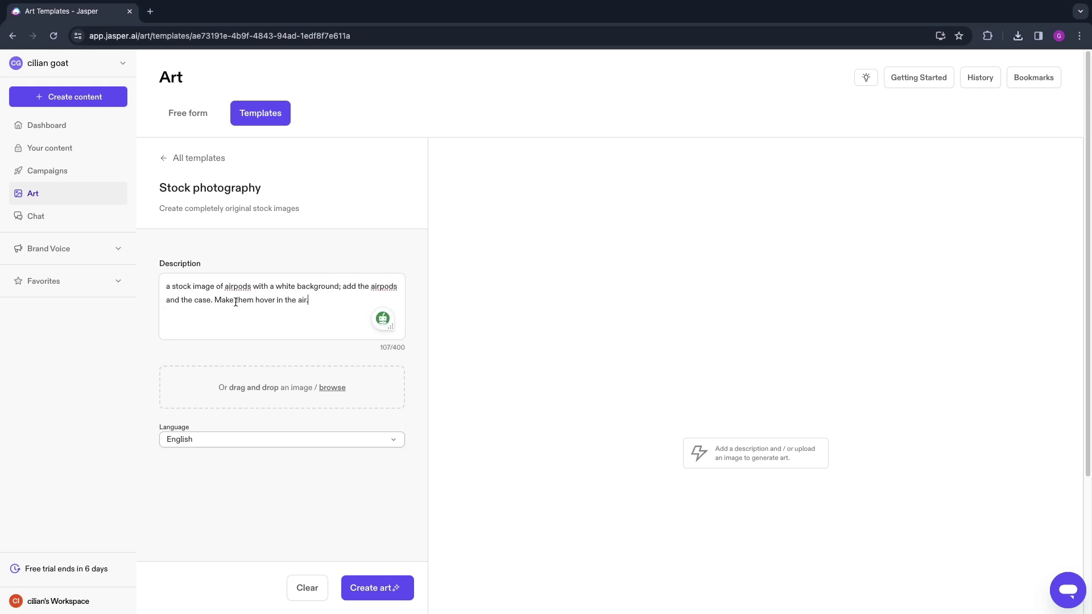
{"action": "left_click", "coordinate": [1018, 36]}
{"action": "left_click_drag", "start_coordinate": [876, 80], "coordinate": [254, 377]}
{"action": "left_click_drag", "start_coordinate": [548, 345], "coordinate": [541, 272]}
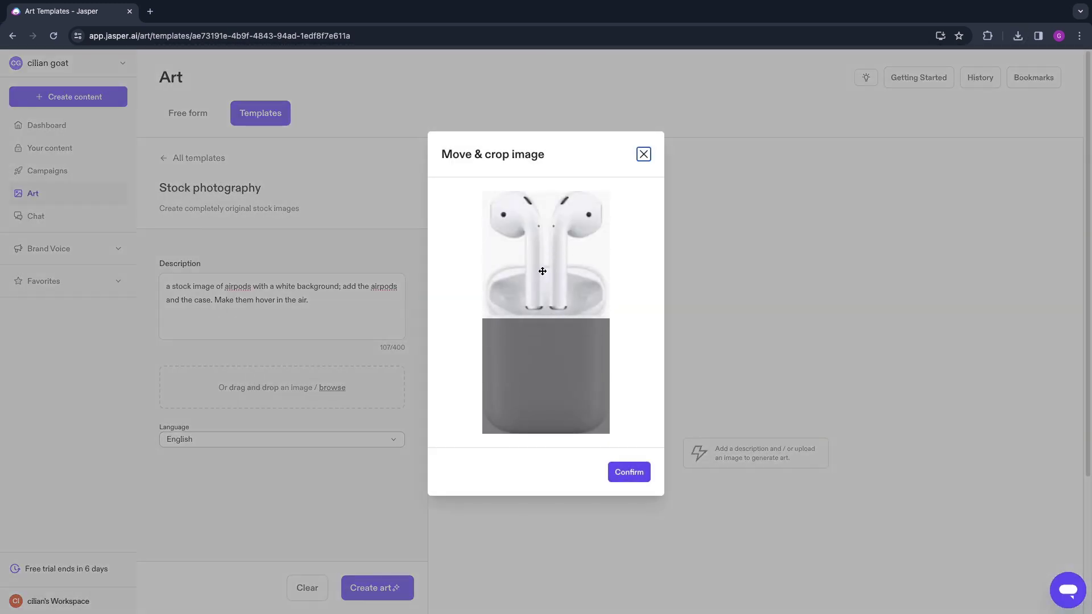
{"action": "left_click", "coordinate": [629, 472]}
Generate the four AirPods stock images, review them, and go to the main Art page.
{"action": "scroll", "coordinate": [432, 479], "scroll_direction": "down", "scroll_amount": 3}
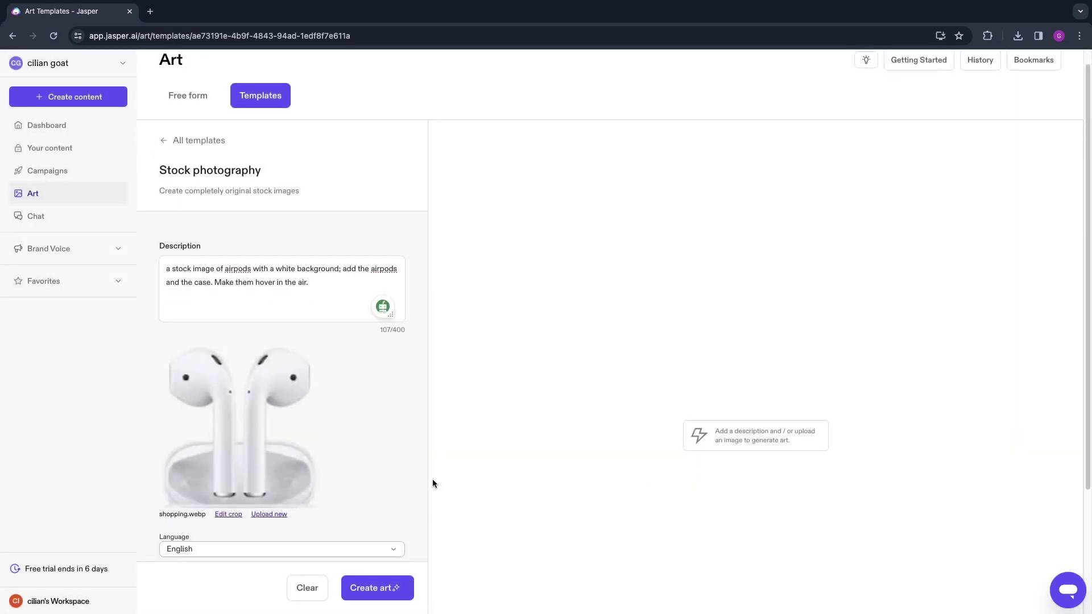
{"action": "left_click", "coordinate": [397, 589]}
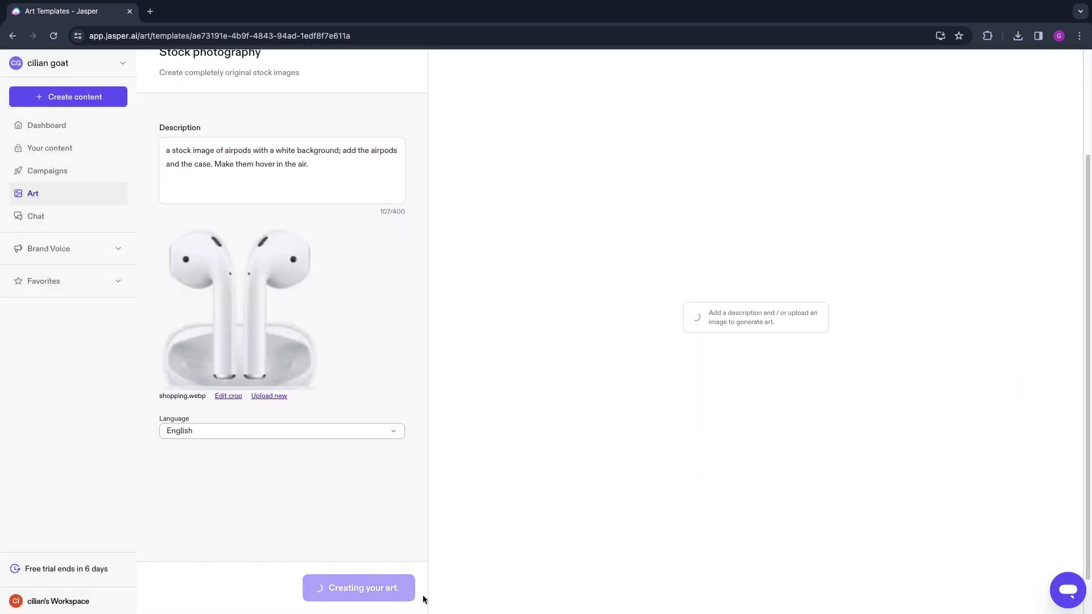
{"action": "scroll", "coordinate": [314, 321], "scroll_direction": "up", "scroll_amount": 1}
{"action": "scroll", "coordinate": [306, 349], "scroll_direction": "up", "scroll_amount": 2}
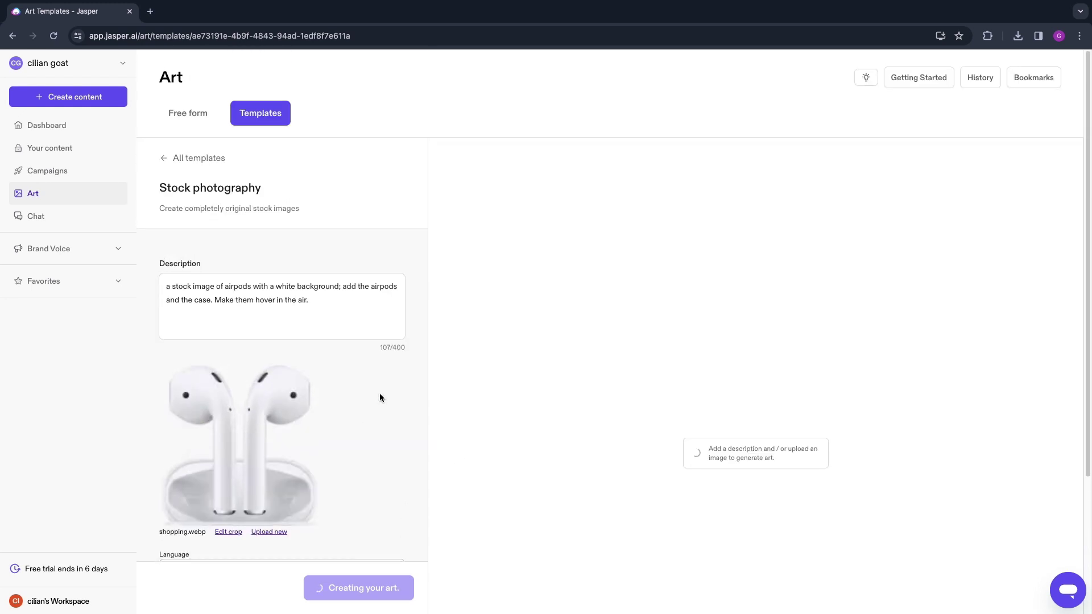
{"action": "scroll", "coordinate": [402, 368], "scroll_direction": "down", "scroll_amount": 3}
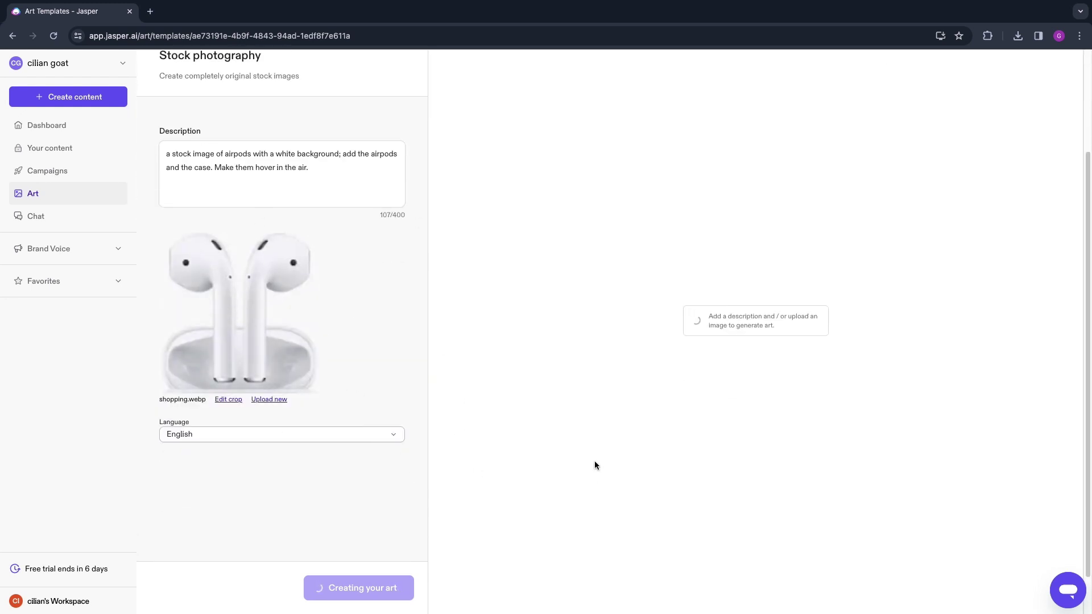
{"action": "scroll", "coordinate": [935, 330], "scroll_direction": "down", "scroll_amount": 3}
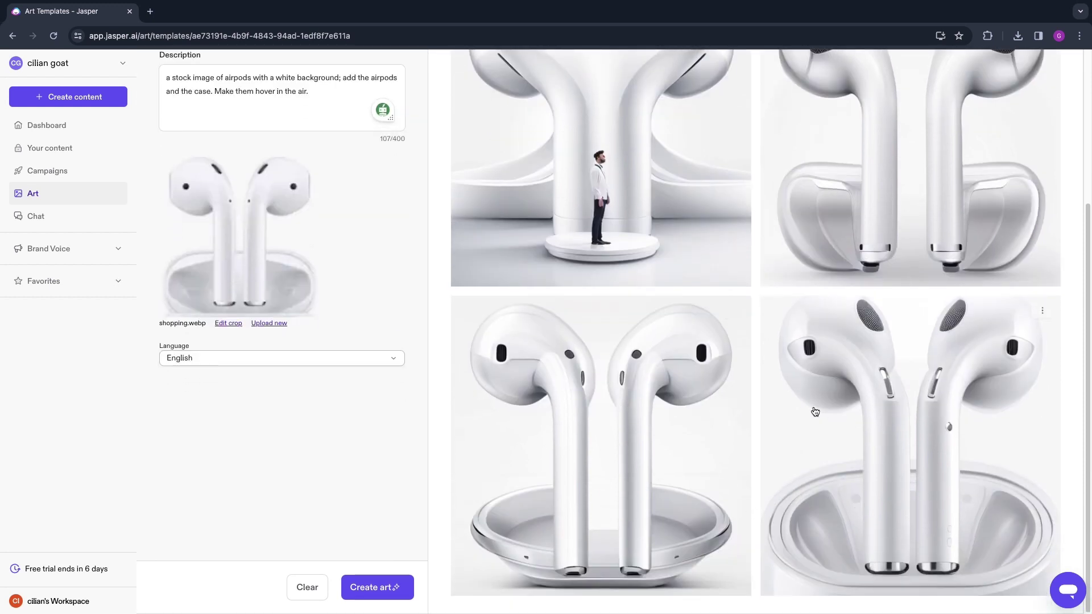
{"action": "scroll", "coordinate": [756, 455], "scroll_direction": "up", "scroll_amount": 4}
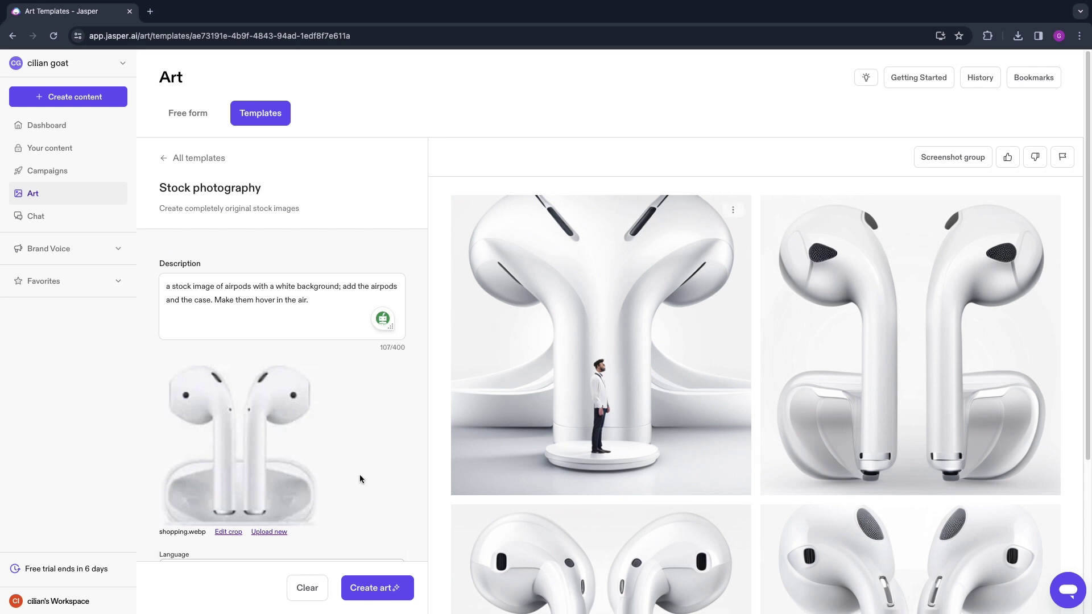
{"action": "scroll", "coordinate": [275, 402], "scroll_direction": "down", "scroll_amount": 2}
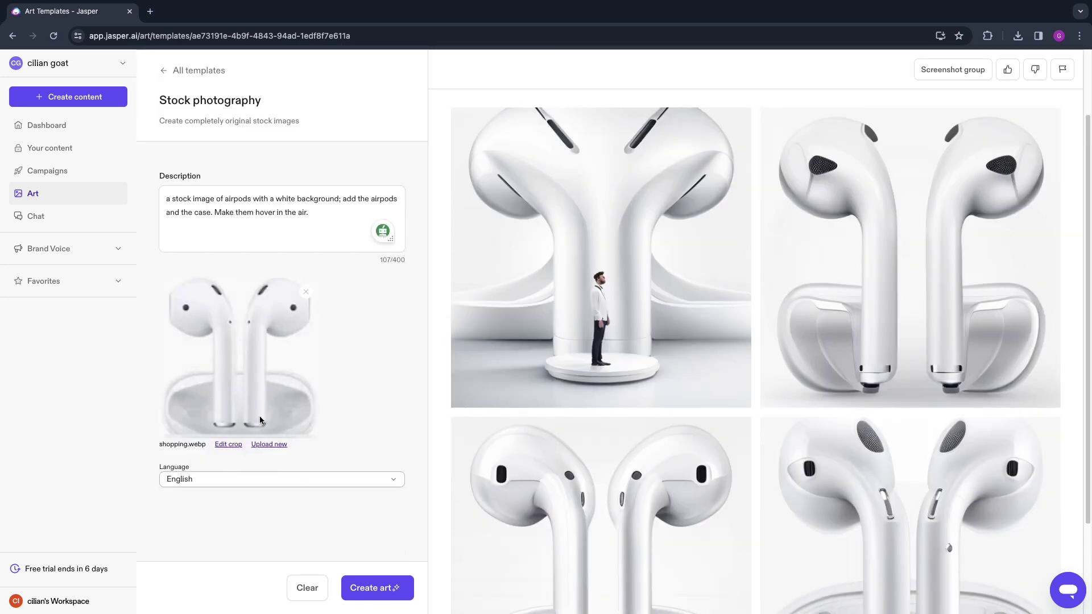
{"action": "scroll", "coordinate": [290, 401], "scroll_direction": "up", "scroll_amount": 2}
{"action": "left_click", "coordinate": [49, 195]}
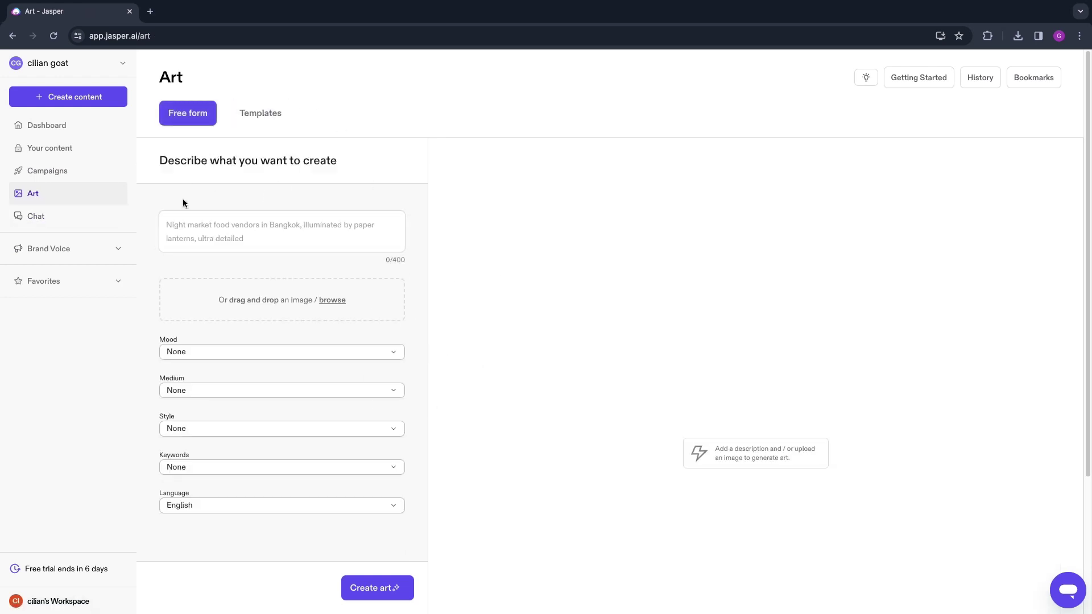
Return to the Art templates gallery and bring up the Create content choices with Ctrl+K.
{"action": "left_click", "coordinate": [239, 117]}
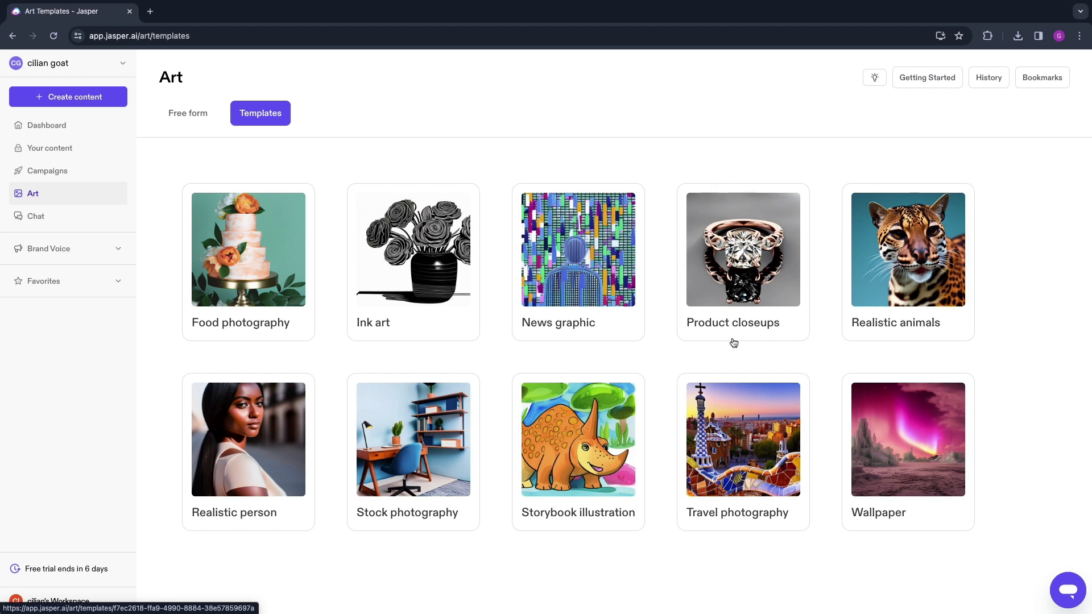
{"action": "key", "text": "ctrl+k"}
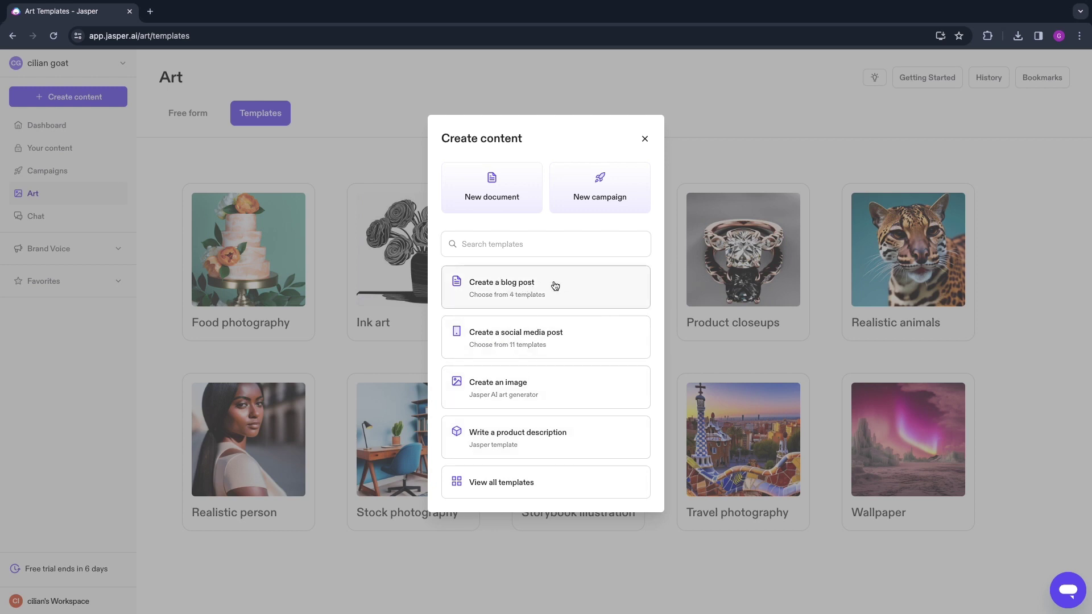
Start a new product description and expand its Key features question.
{"action": "left_click", "coordinate": [542, 445]}
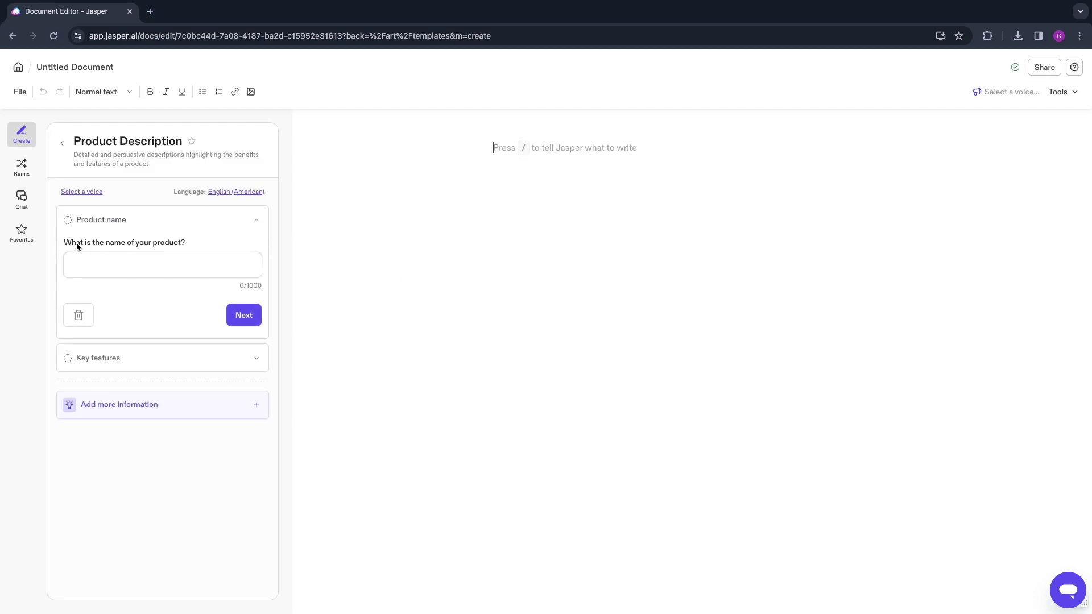
{"action": "left_click_drag", "start_coordinate": [67, 243], "coordinate": [230, 248]}
{"action": "left_click", "coordinate": [176, 362]}
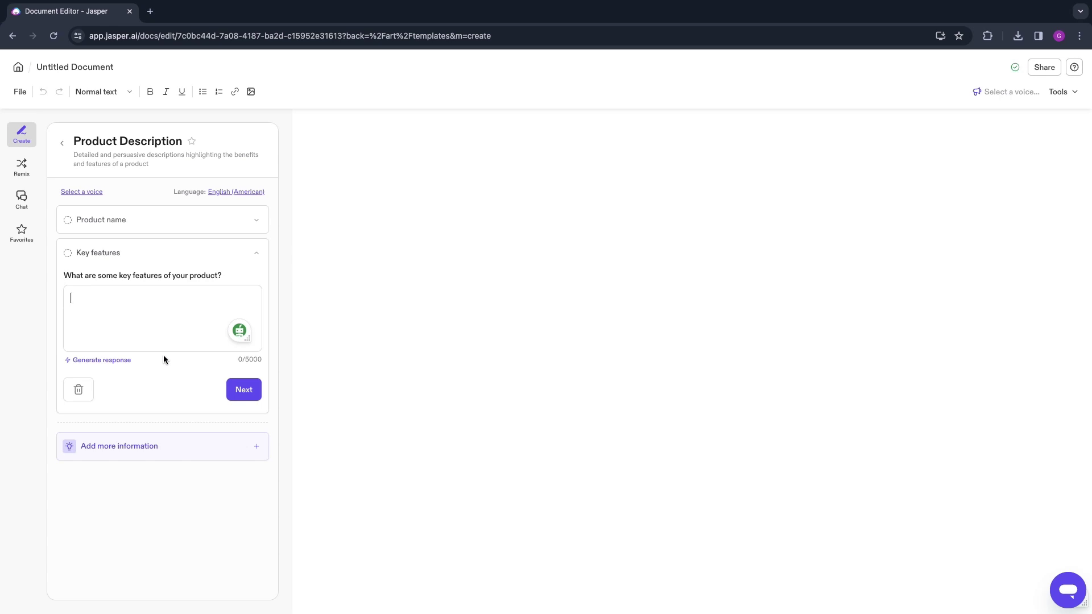
{"action": "left_click", "coordinate": [116, 312]}
Generate example key features text, select it, then go back to the Dashboard.
{"action": "left_click", "coordinate": [91, 360]}
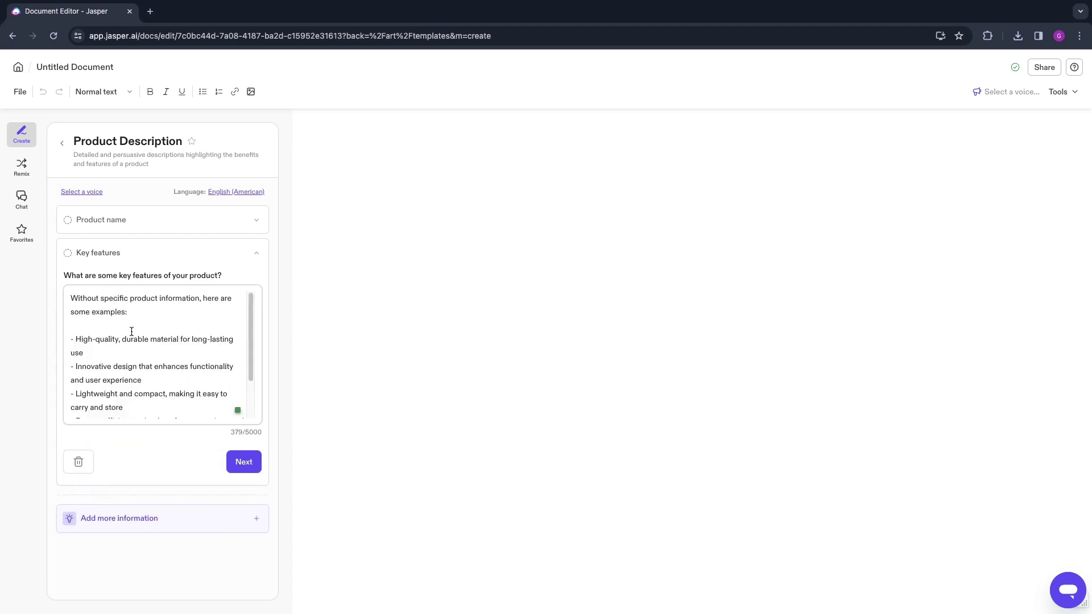
{"action": "scroll", "coordinate": [121, 370], "scroll_direction": "down", "scroll_amount": 2}
{"action": "left_click_drag", "start_coordinate": [114, 405], "coordinate": [68, 258]}
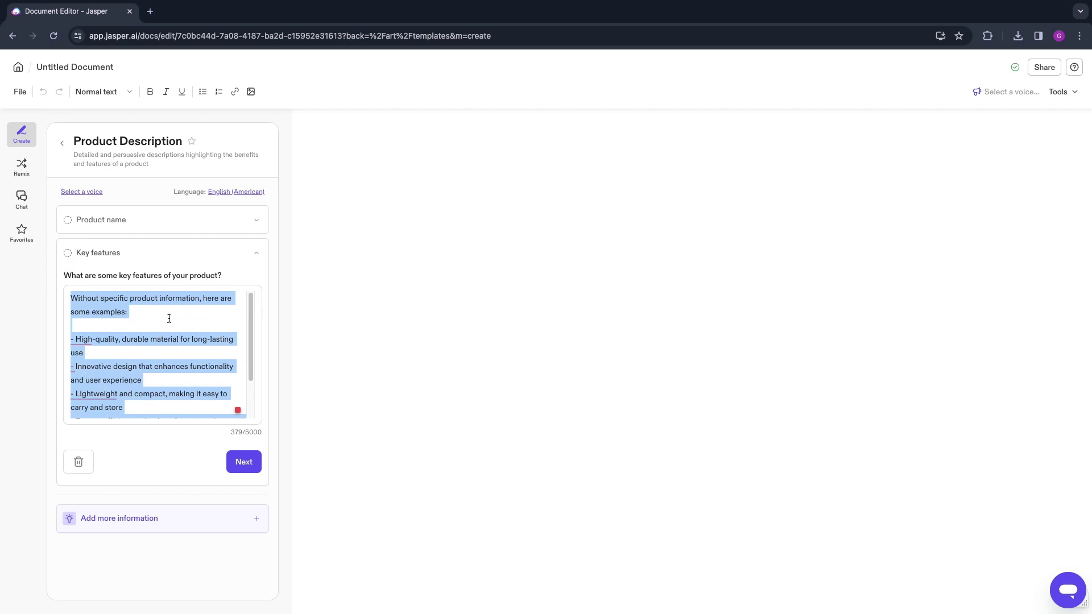
{"action": "left_click", "coordinate": [363, 196]}
{"action": "left_click", "coordinate": [18, 67]}
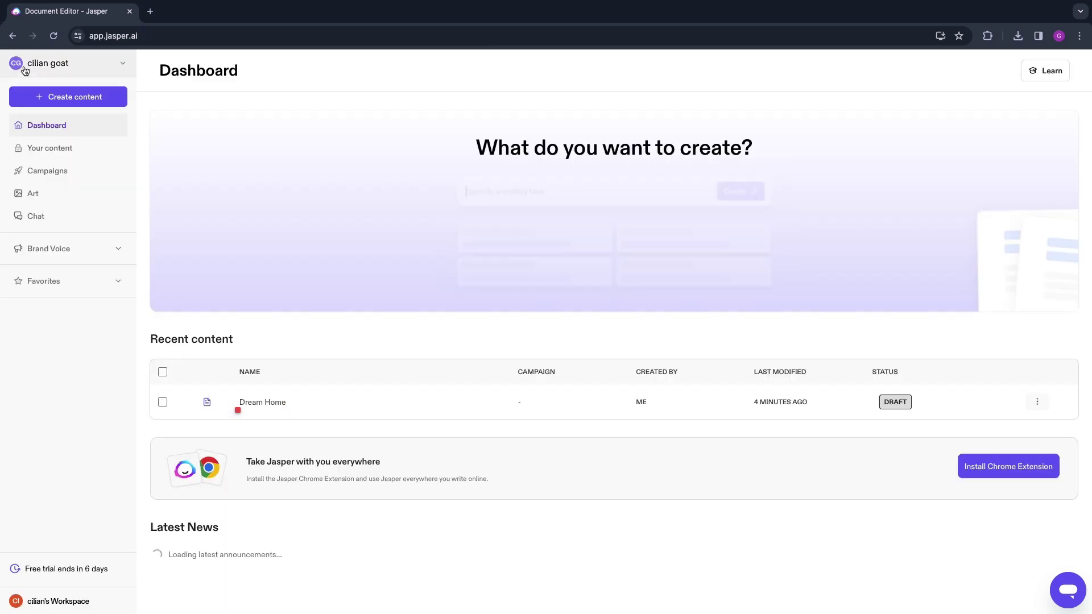
On the Campaigns page, start a new campaign and view its Voice choices.
{"action": "left_click", "coordinate": [48, 172]}
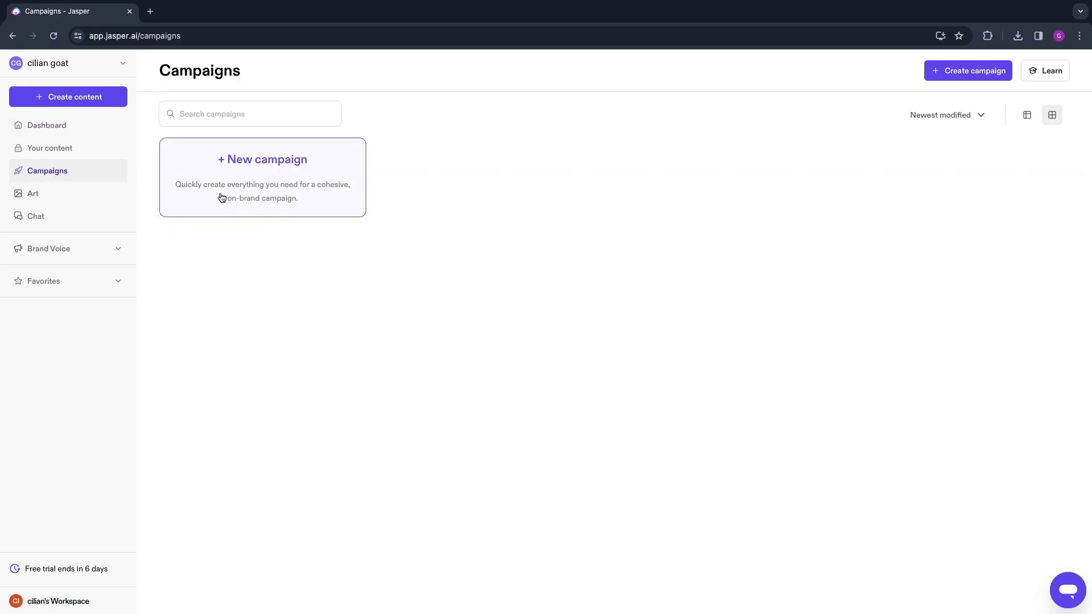
{"action": "left_click", "coordinate": [269, 164]}
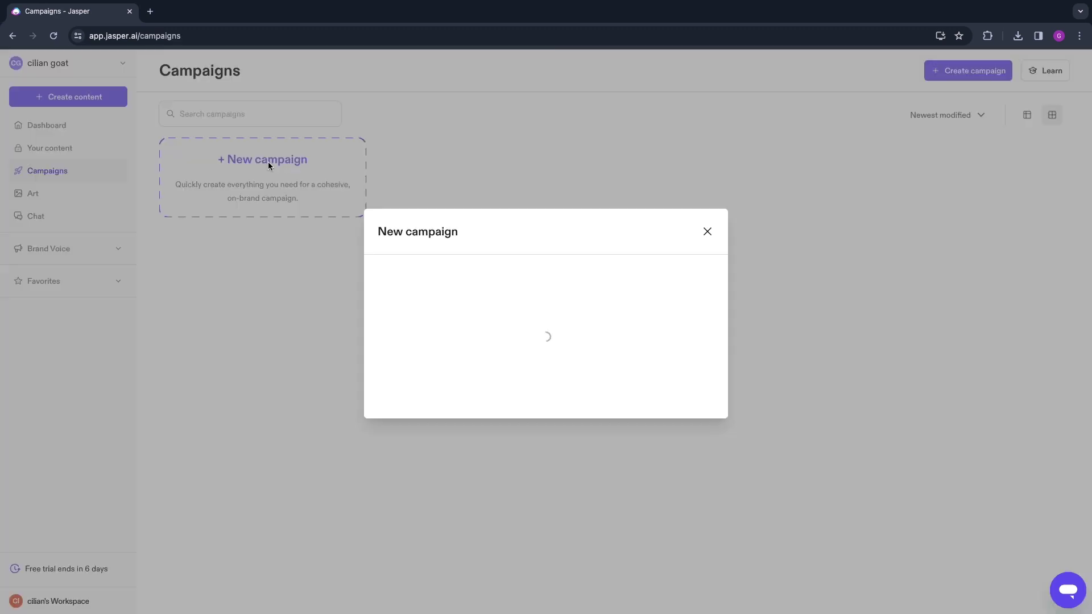
{"action": "left_click", "coordinate": [427, 261]}
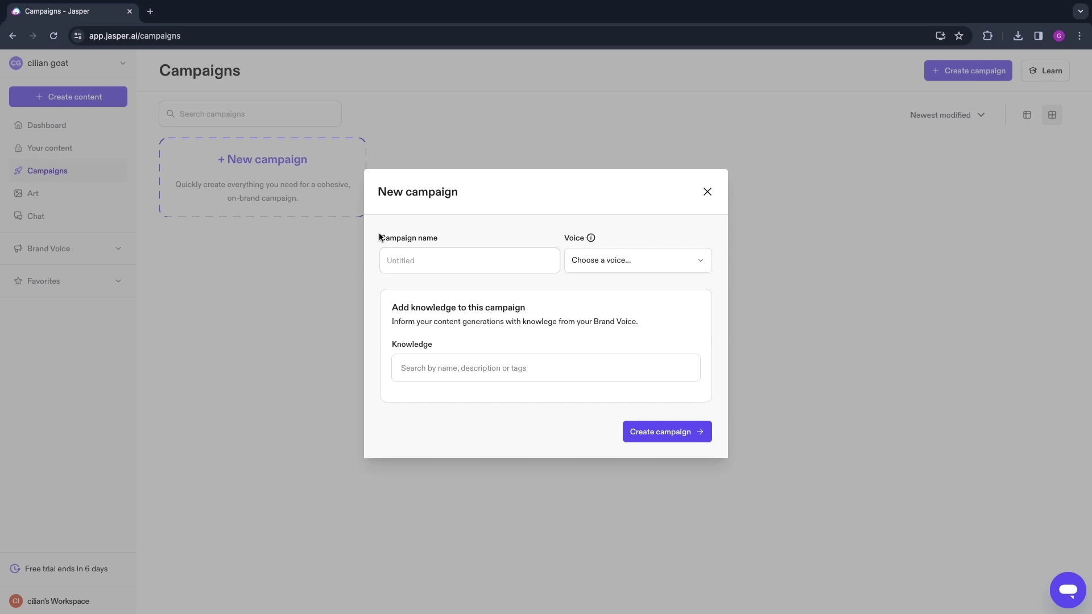
{"action": "left_click", "coordinate": [641, 261]}
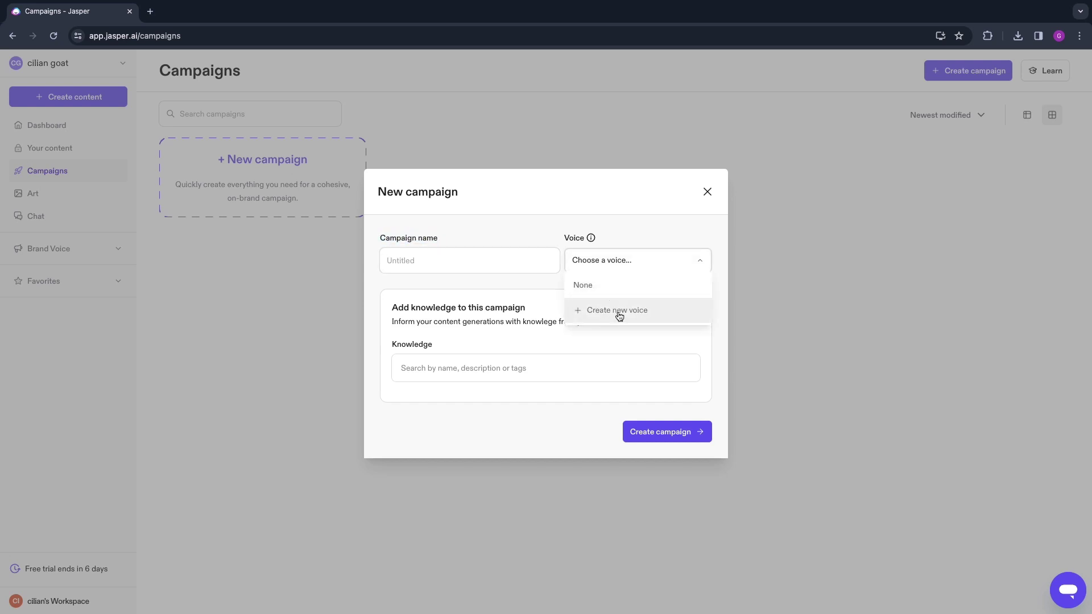
{"action": "left_click", "coordinate": [603, 260]}
{"action": "left_click", "coordinate": [607, 259]}
Preview the Create new voice dialog, then close it without adding a voice.
{"action": "left_click", "coordinate": [584, 311]}
{"action": "left_click_drag", "start_coordinate": [380, 263], "coordinate": [709, 268]}
{"action": "left_click", "coordinate": [604, 236]}
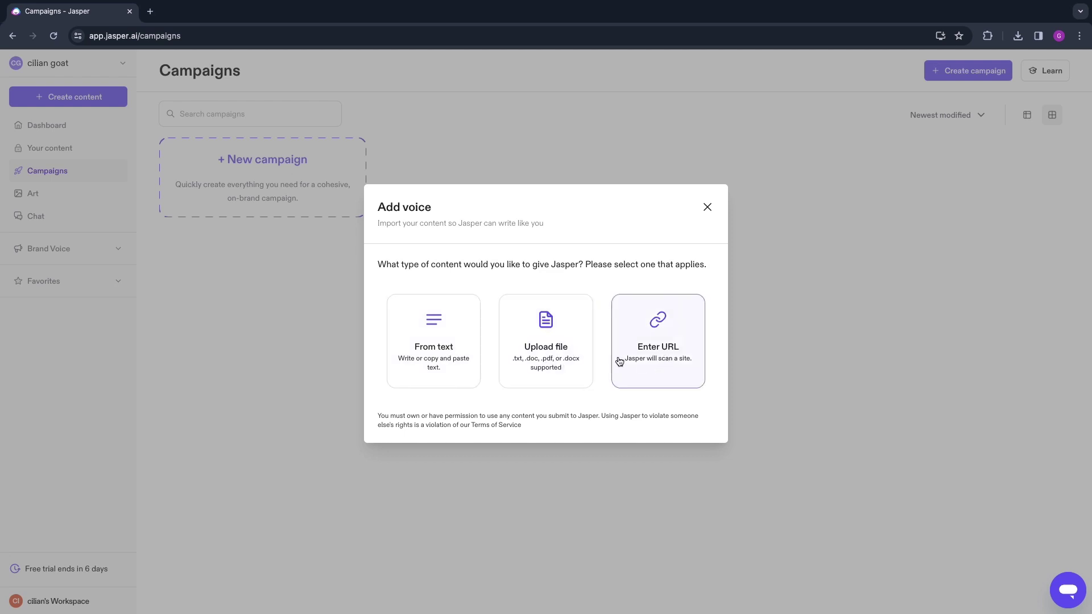
{"action": "left_click", "coordinate": [737, 217]}
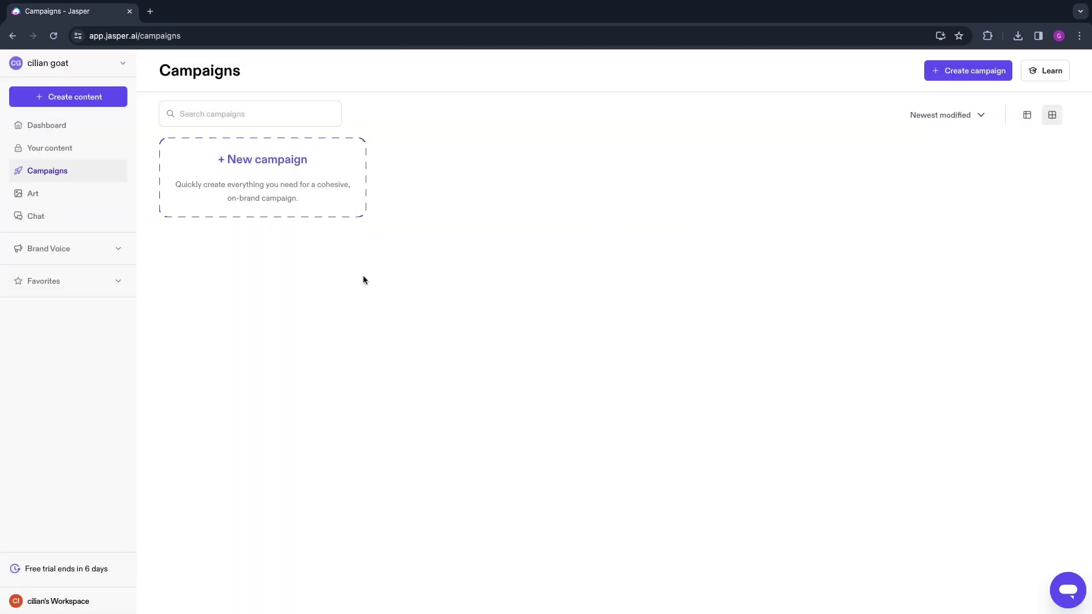
Open the empty Brand Voice Knowledge Base and highlight its description, title and trial notice.
{"action": "left_click", "coordinate": [48, 251]}
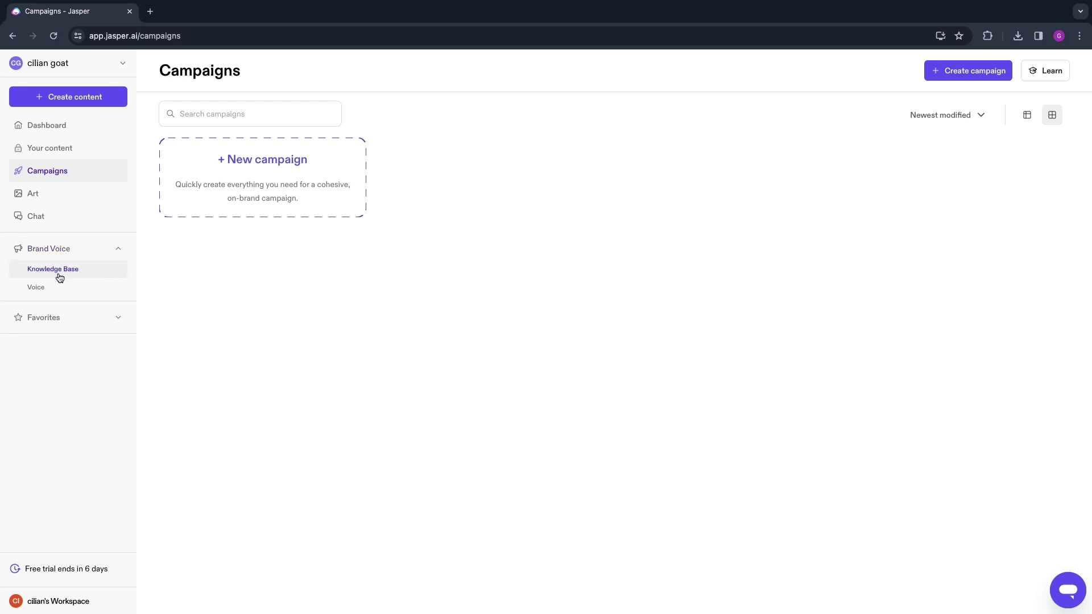
{"action": "left_click", "coordinate": [59, 277]}
{"action": "left_click_drag", "start_coordinate": [156, 90], "coordinate": [240, 93]}
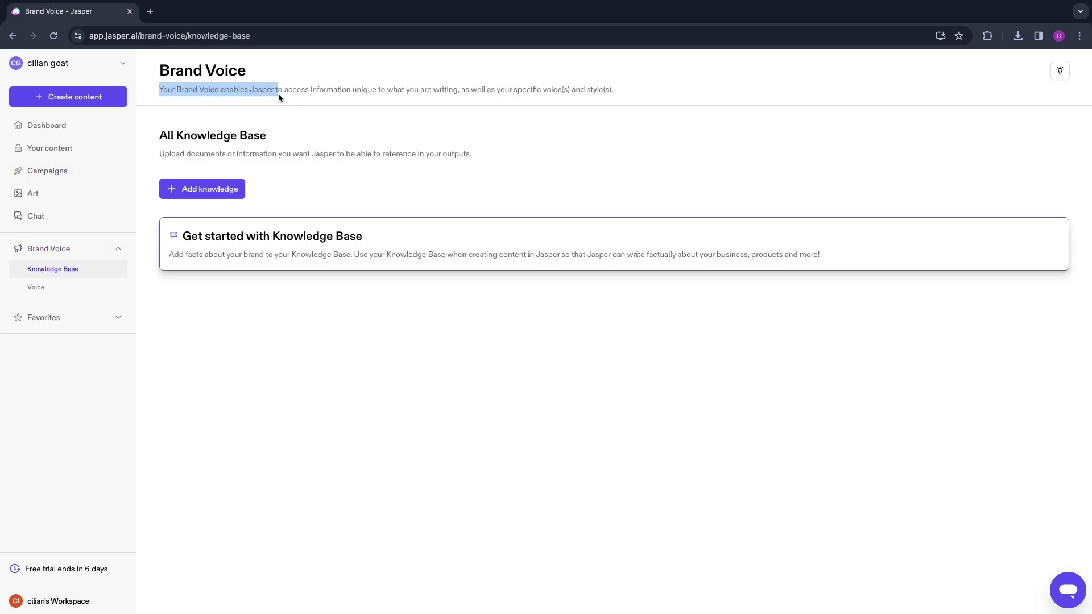
{"action": "left_click_drag", "start_coordinate": [308, 98], "coordinate": [615, 91]}
{"action": "left_click", "coordinate": [668, 102]}
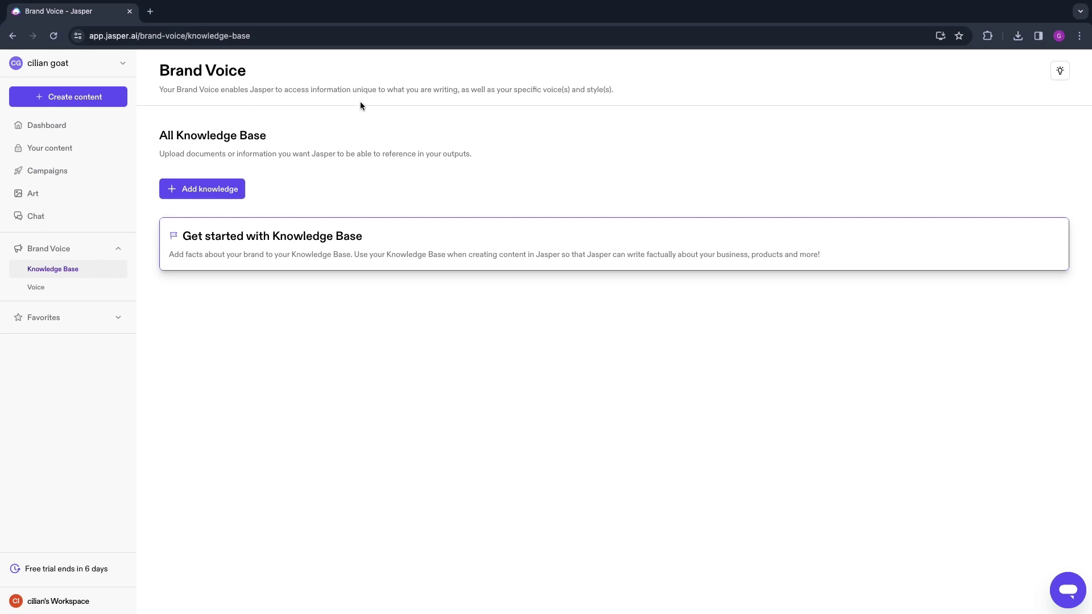
{"action": "left_click_drag", "start_coordinate": [153, 73], "coordinate": [254, 74]}
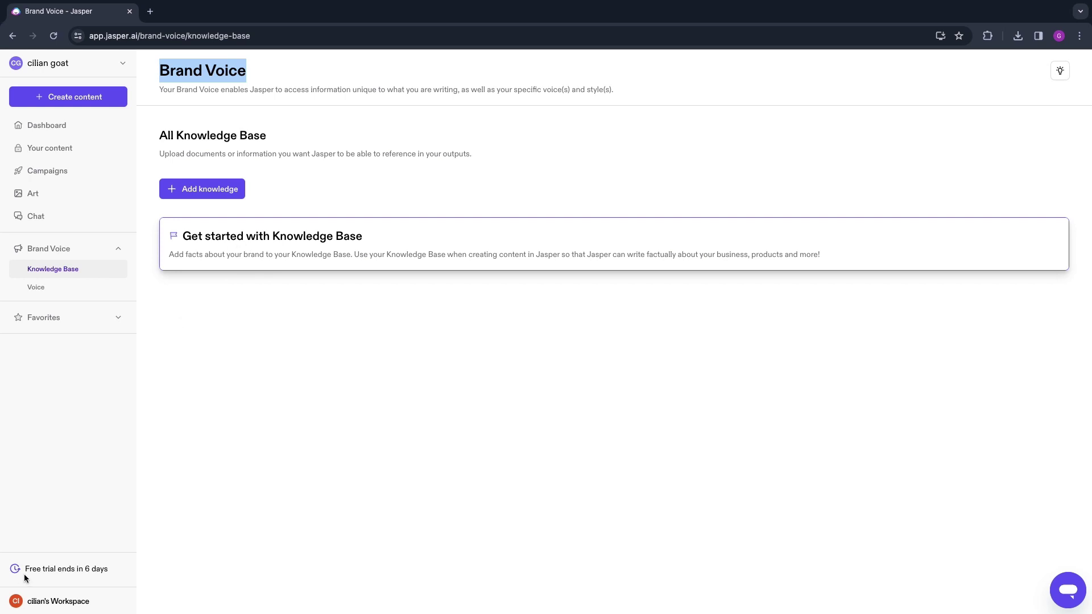
{"action": "left_click", "coordinate": [108, 585]}
{"action": "left_click_drag", "start_coordinate": [110, 572], "coordinate": [29, 569]}
Return to the Dashboard via the content list.
{"action": "left_click", "coordinate": [129, 468]}
{"action": "left_click", "coordinate": [57, 147]}
{"action": "left_click", "coordinate": [55, 126]}
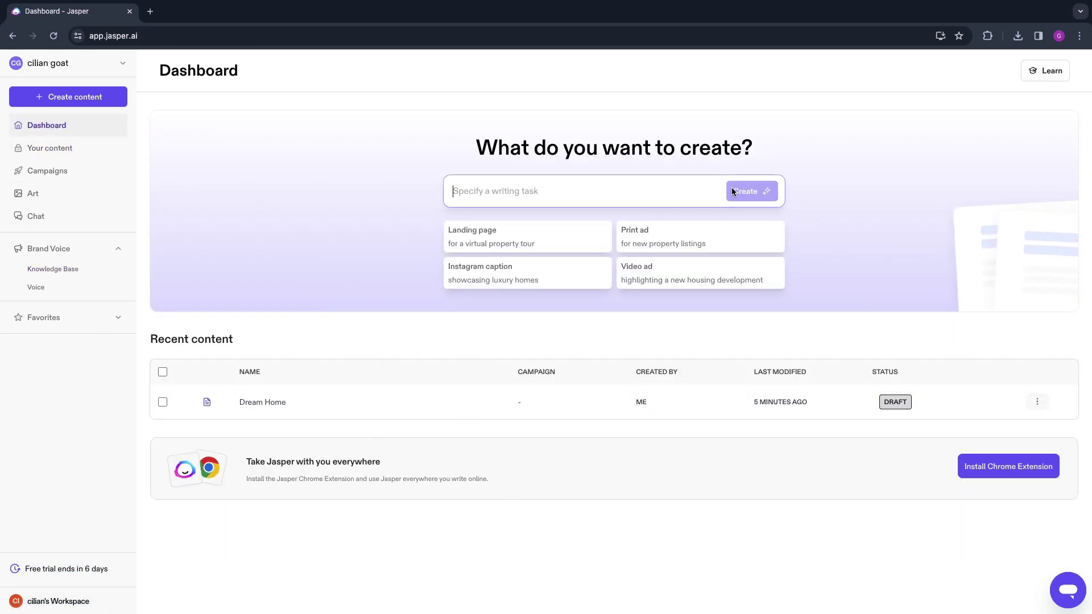
Review the Settings Plans page showing the trialing Pro plan, then highlight the Chrome extension blurb.
{"action": "left_click", "coordinate": [117, 66]}
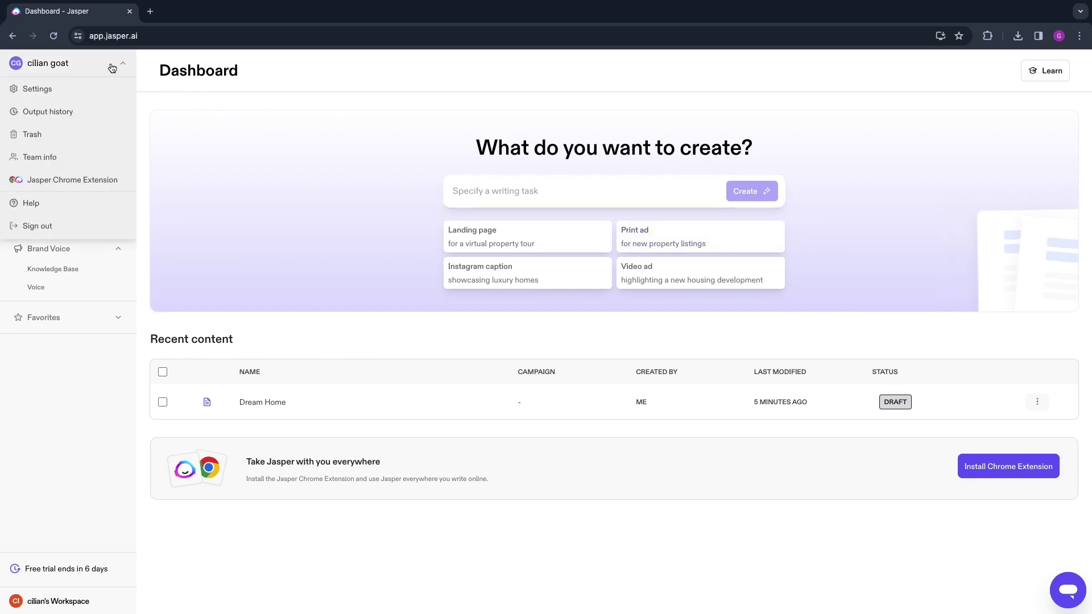
{"action": "left_click", "coordinate": [54, 89]}
{"action": "left_click", "coordinate": [32, 196]}
{"action": "scroll", "coordinate": [568, 311], "scroll_direction": "down", "scroll_amount": 5}
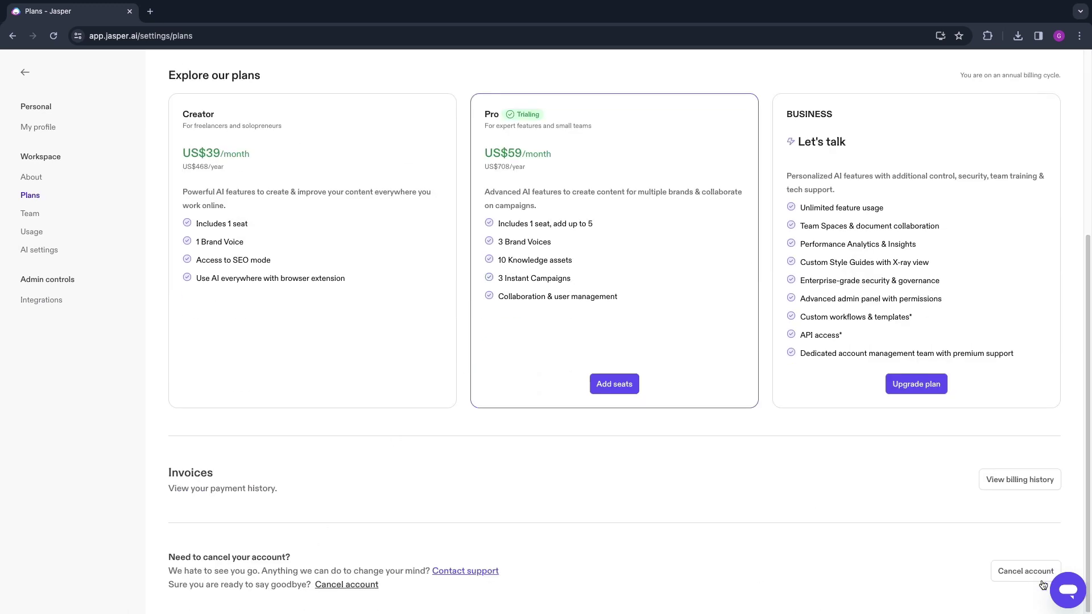
{"action": "scroll", "coordinate": [794, 429], "scroll_direction": "up", "scroll_amount": 5}
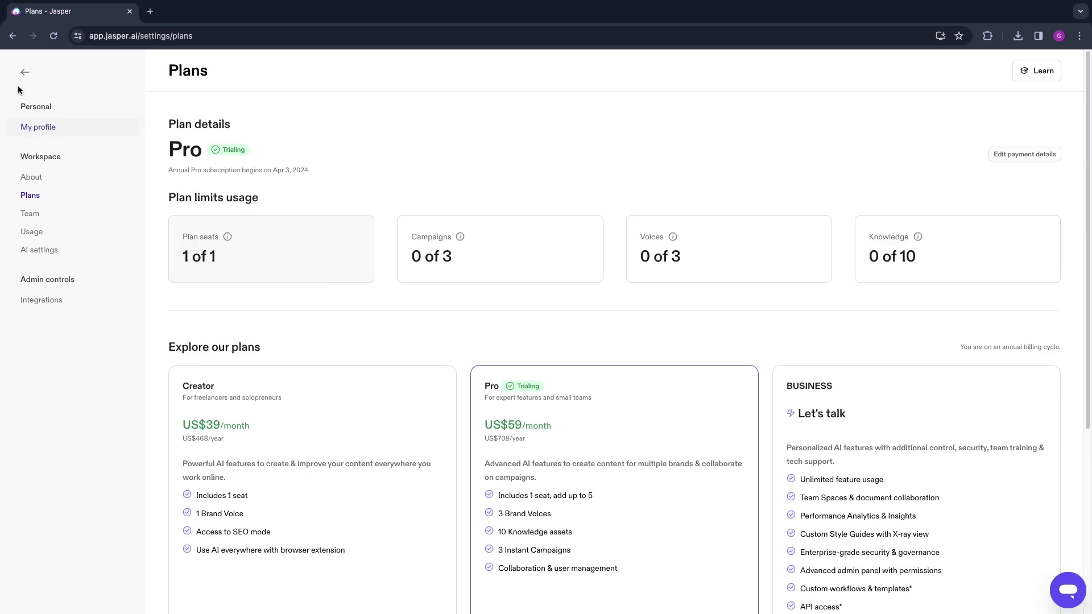
{"action": "left_click", "coordinate": [25, 73]}
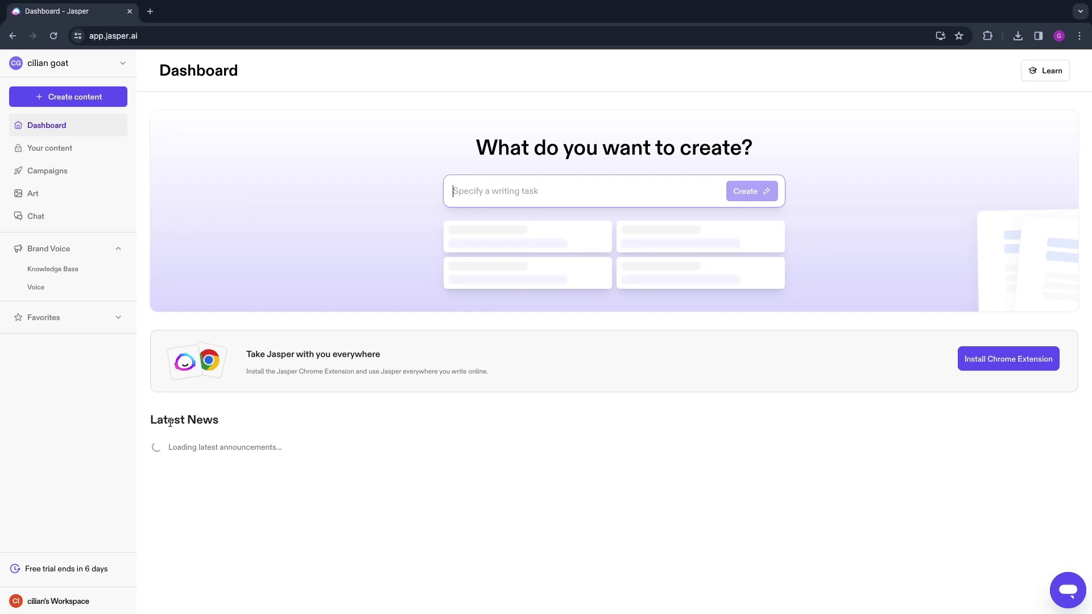
{"action": "left_click_drag", "start_coordinate": [249, 479], "coordinate": [408, 490]}
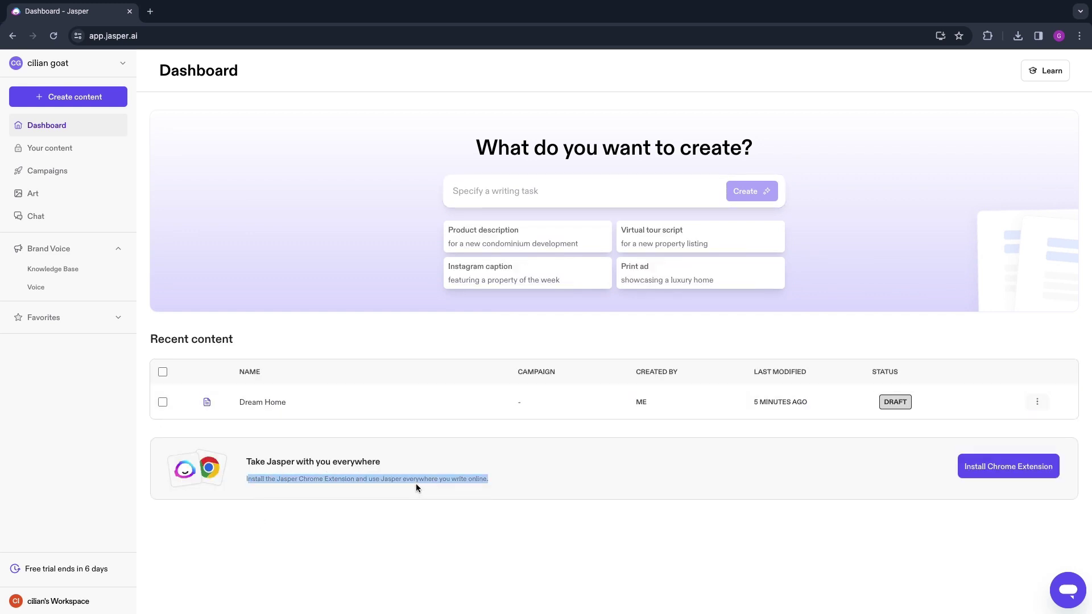
Open the Jasper Everywhere Extension Chrome Web Store listing and browse its screenshot carousel.
{"action": "left_click", "coordinate": [482, 476]}
{"action": "left_click", "coordinate": [1036, 468]}
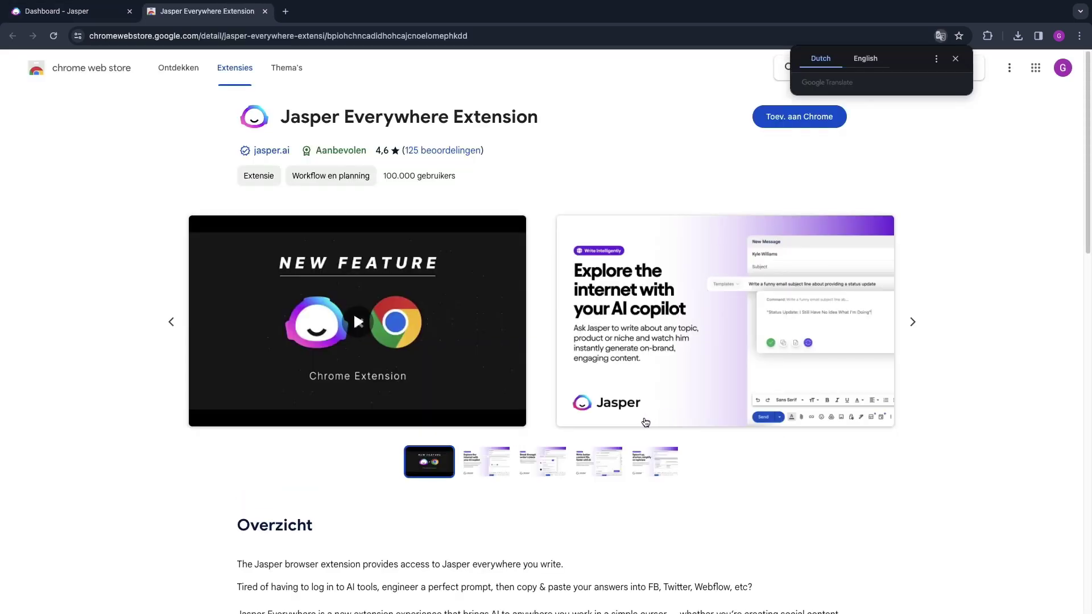
{"action": "scroll", "coordinate": [641, 427], "scroll_direction": "down", "scroll_amount": 2}
{"action": "left_click", "coordinate": [481, 395]}
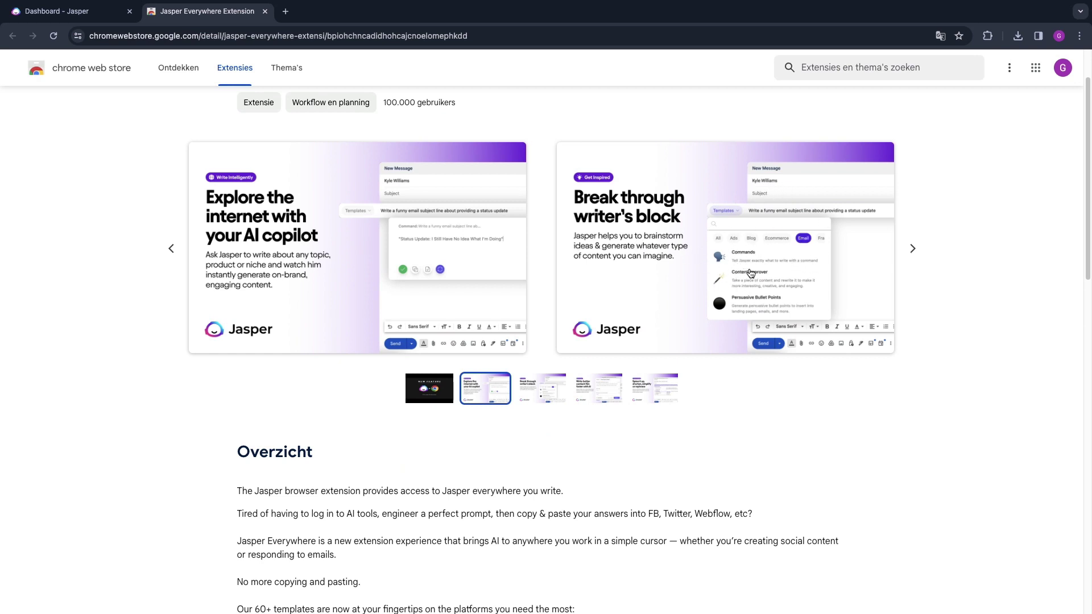
{"action": "key", "text": "Right"}
{"action": "key", "text": "Right"}
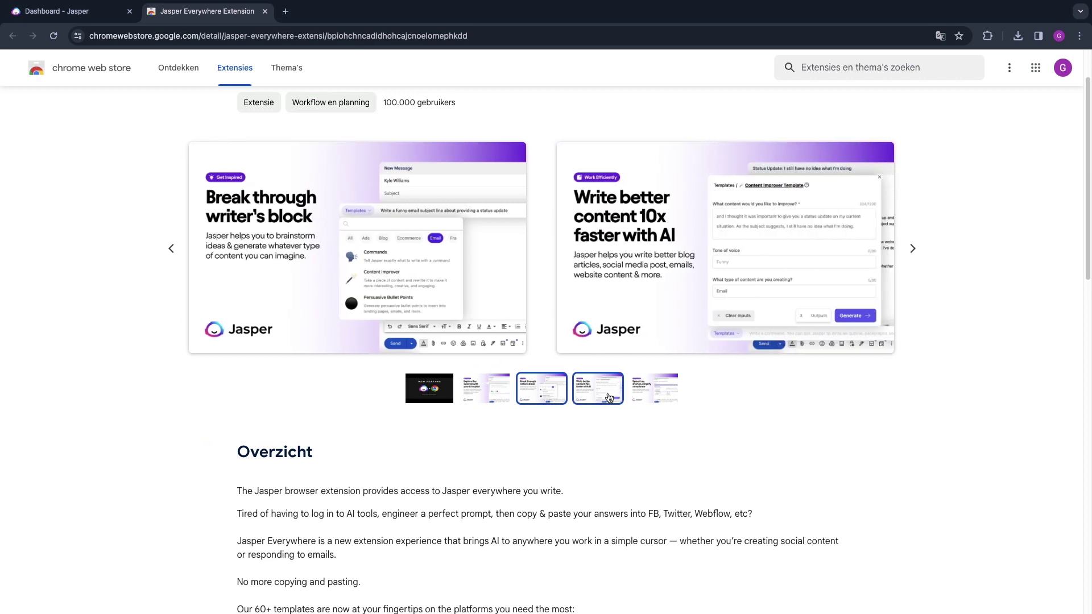
{"action": "left_click", "coordinate": [654, 392]}
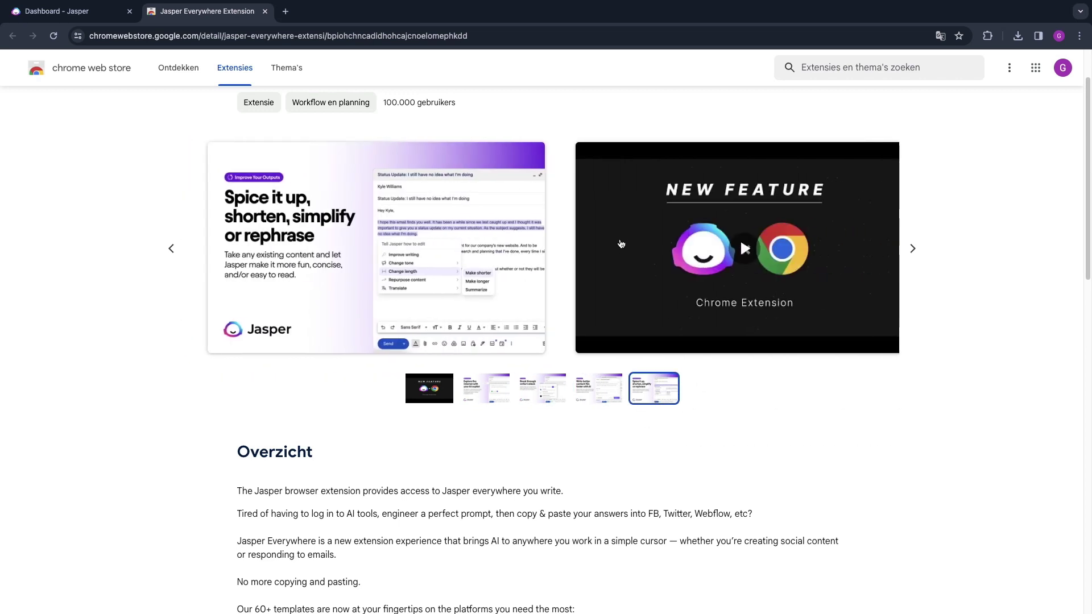
{"action": "left_click", "coordinate": [607, 403]}
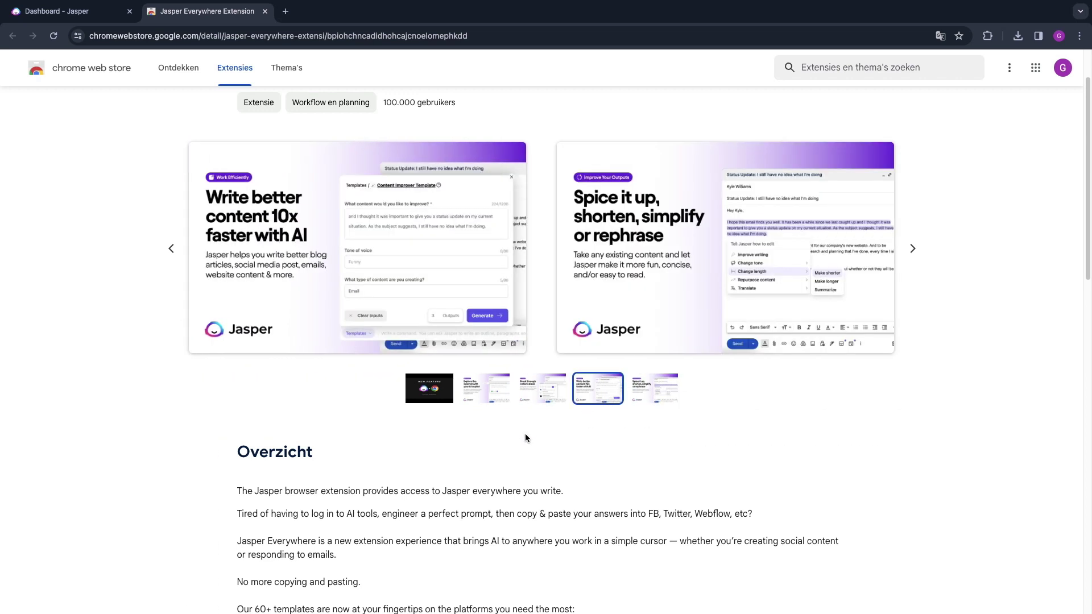
{"action": "scroll", "coordinate": [570, 318], "scroll_direction": "down", "scroll_amount": 5}
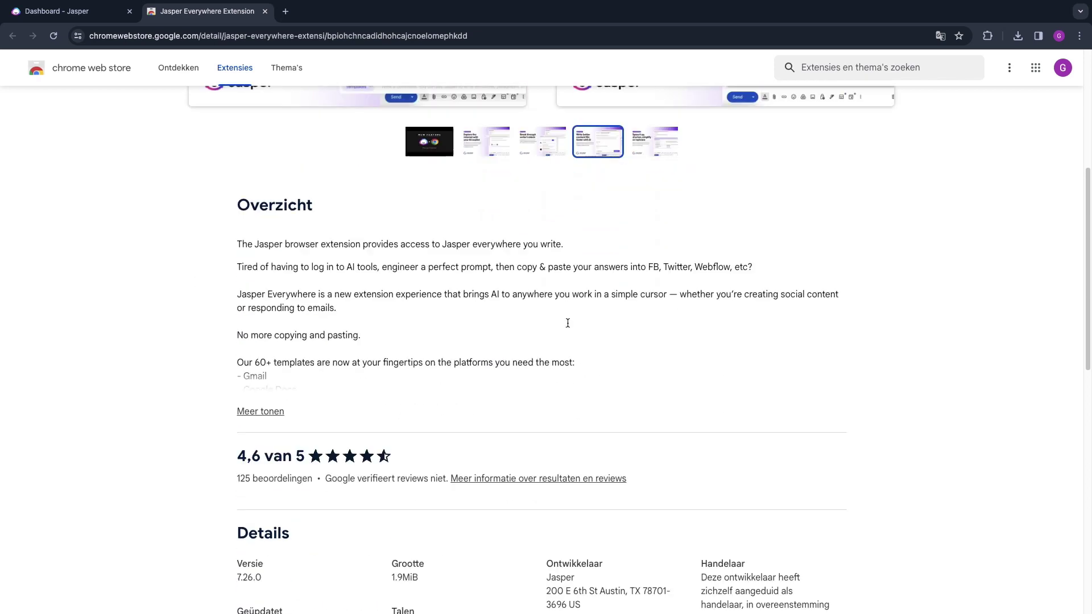
{"action": "scroll", "coordinate": [564, 327], "scroll_direction": "up", "scroll_amount": 6}
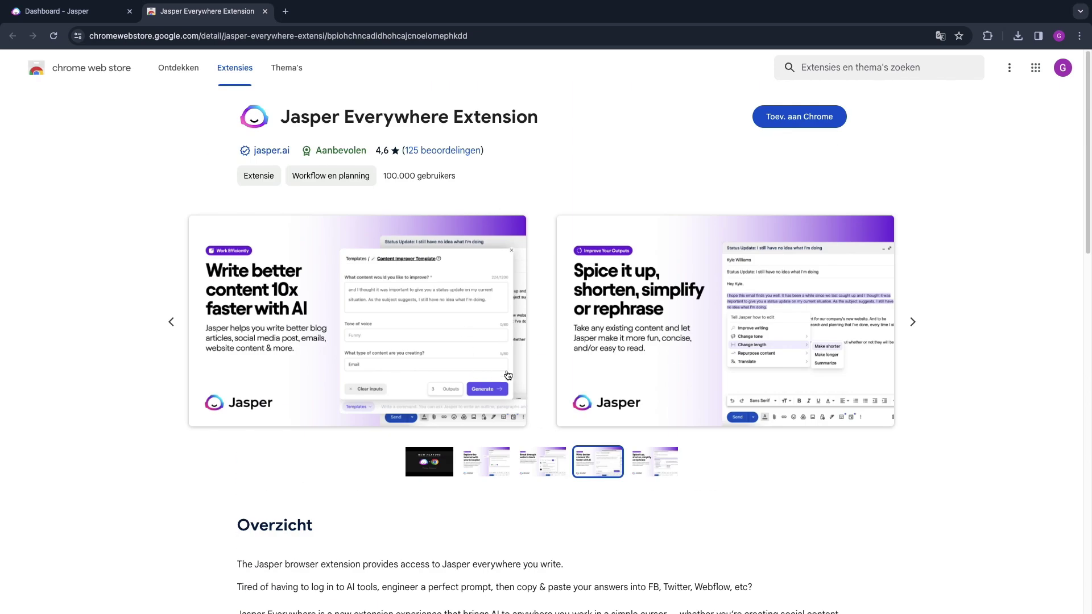
{"action": "left_click", "coordinate": [485, 462]}
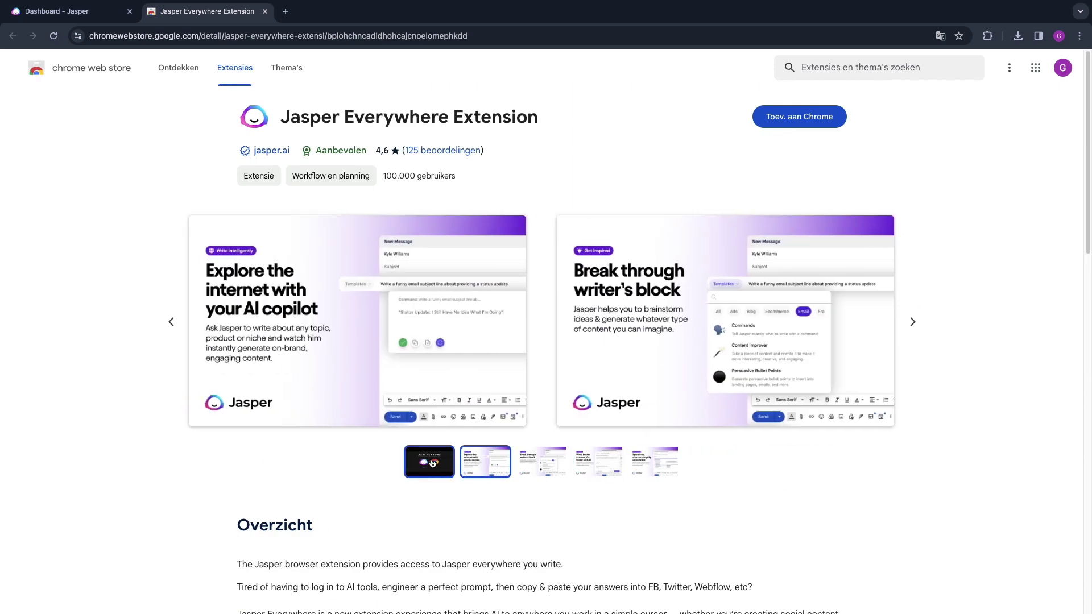
Close the Chrome Web Store tab with Ctrl+W to get back to the Jasper Dashboard.
{"action": "key", "text": "ctrl+w"}
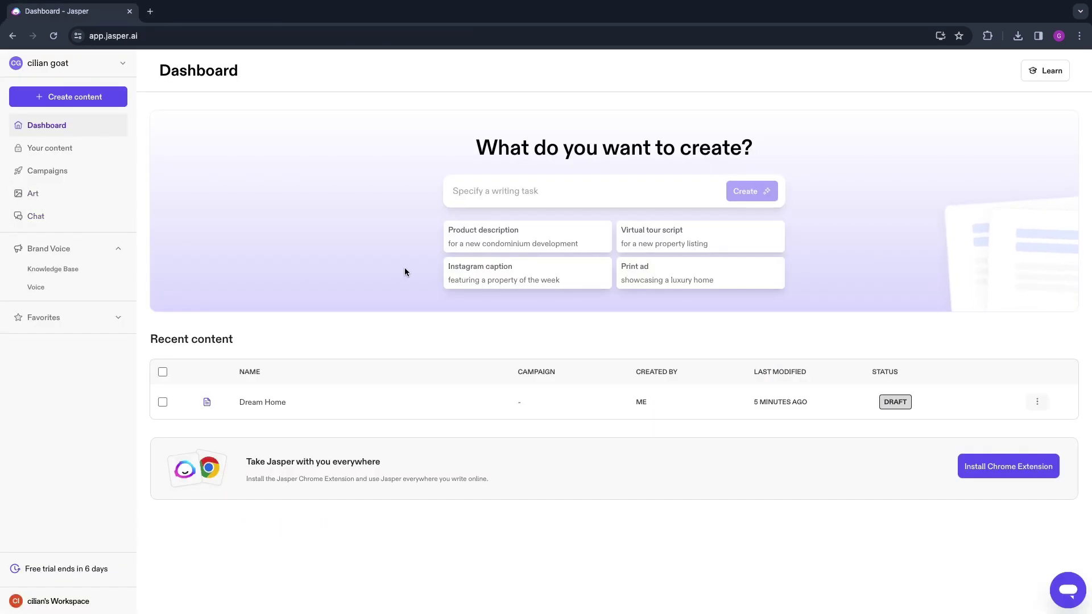